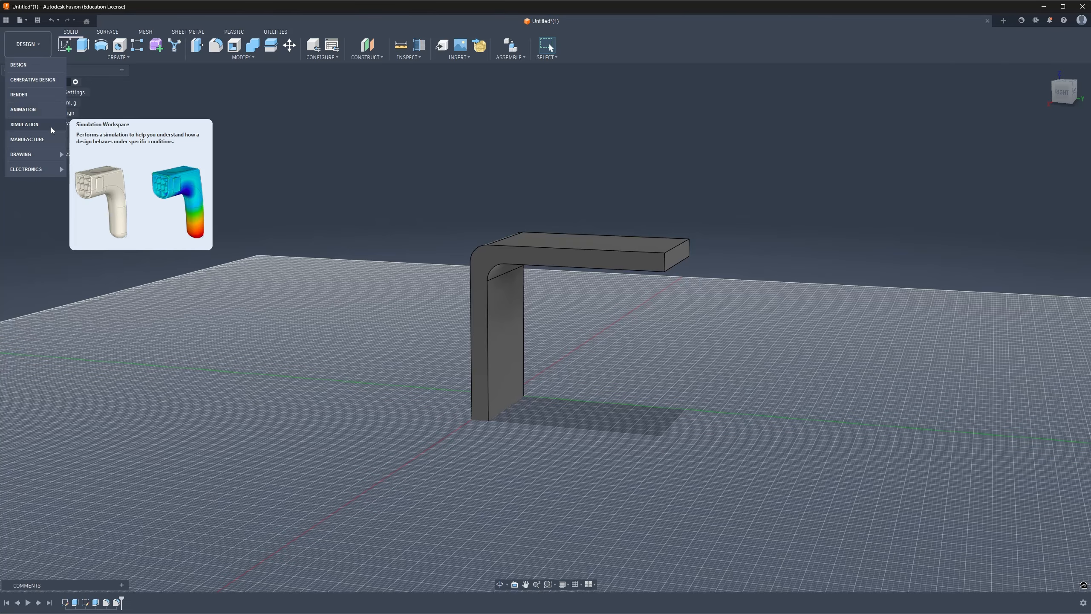
Step: Switch to the Simulation workspace, look through the available study types, and create a Static Stress study
left_click(51, 126)
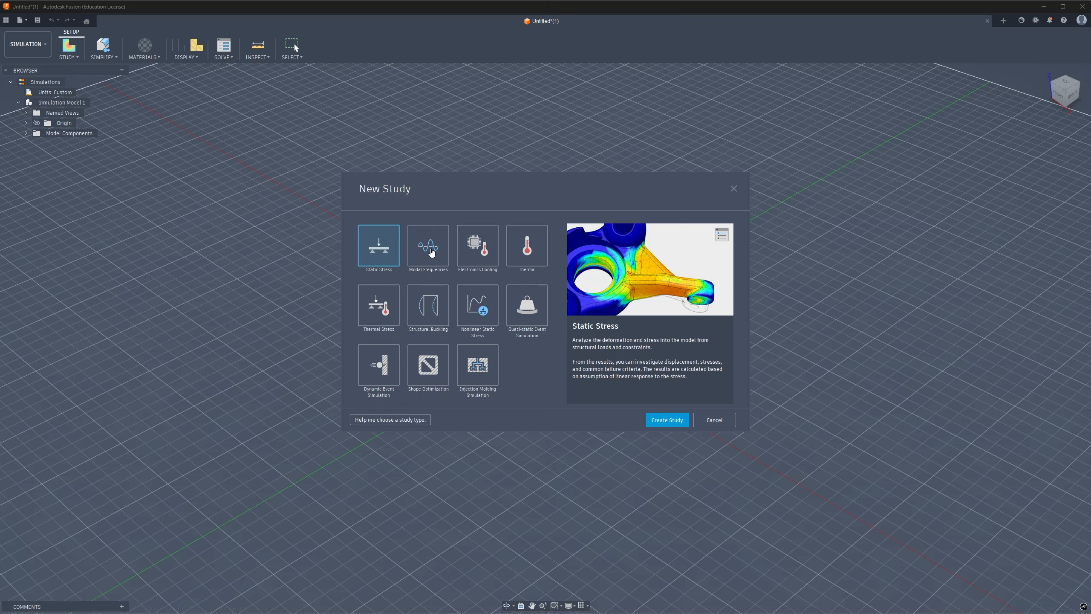
left_click(429, 251)
left_click(470, 260)
left_click(525, 256)
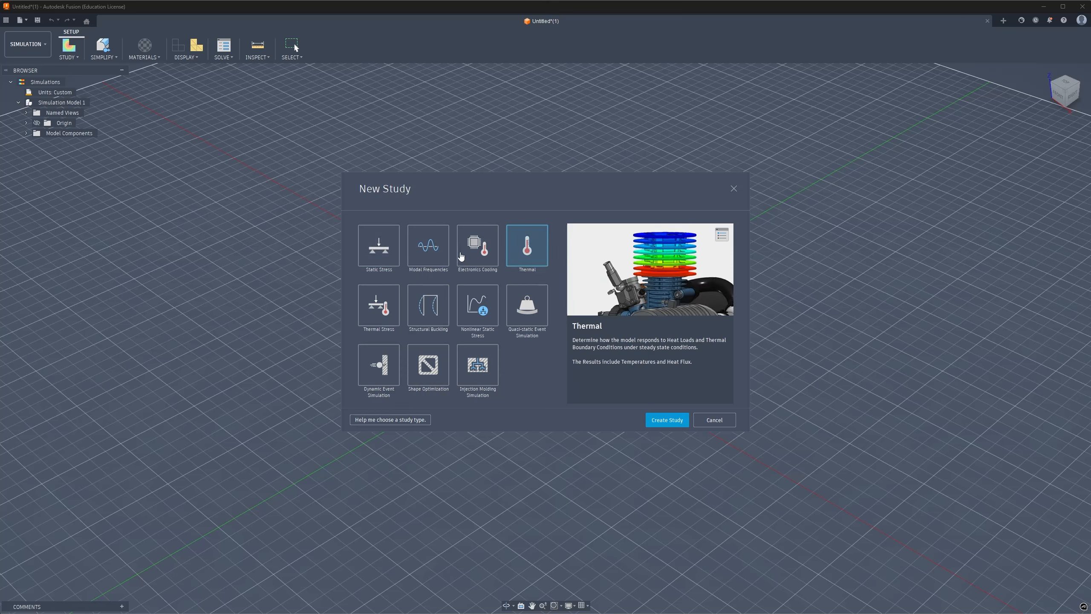
left_click(477, 248)
left_click(526, 250)
left_click(430, 316)
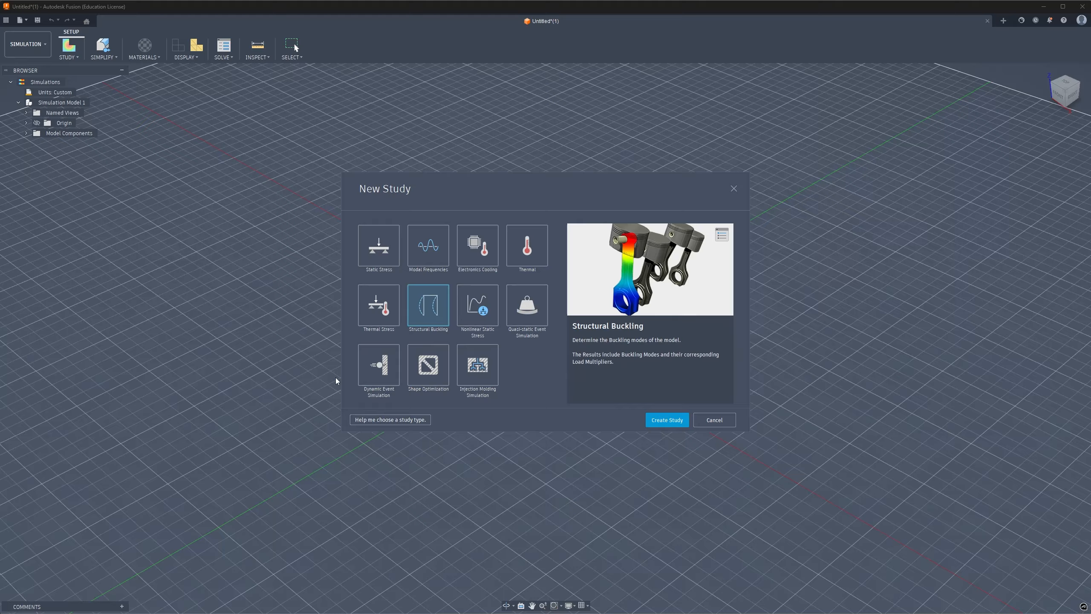
left_click(540, 317)
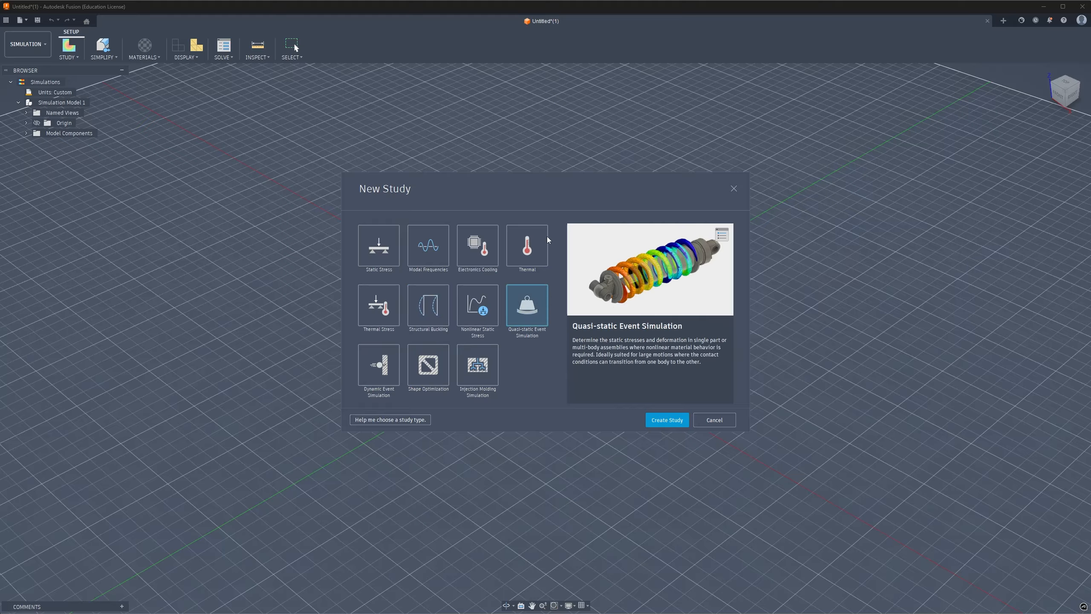
left_click(377, 262)
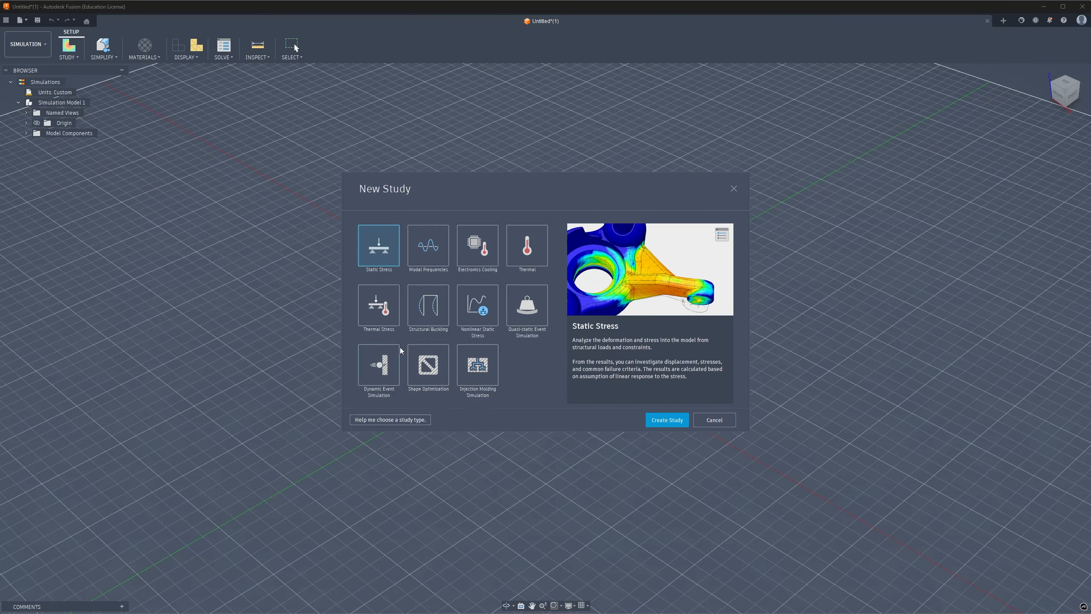
left_click(667, 418)
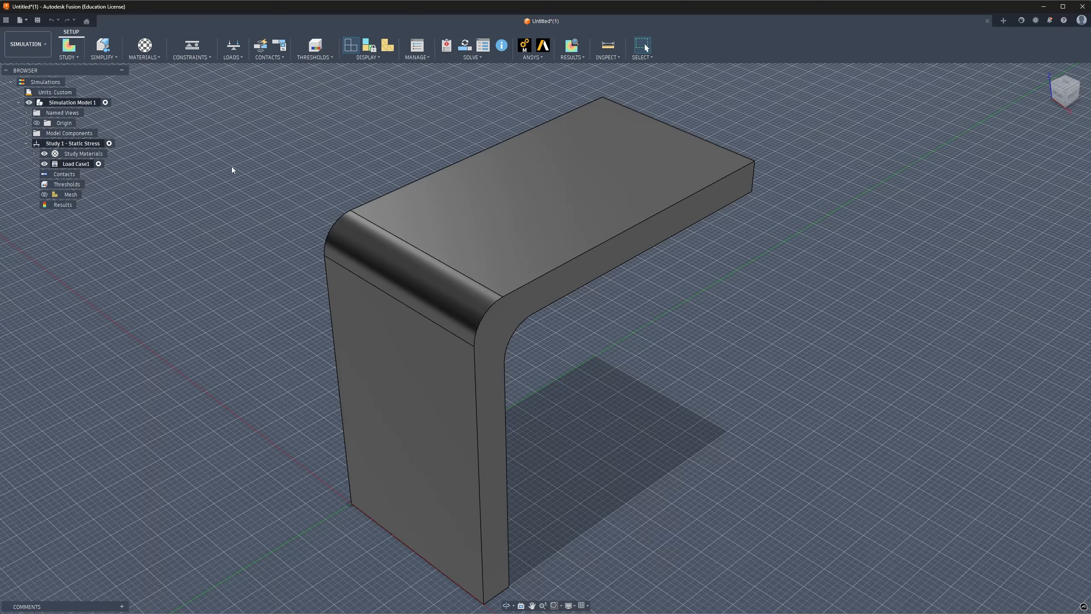
Step: Enter the Simplify environment for the bracket's simulation model and finish it without editing the geometry
left_click(109, 58)
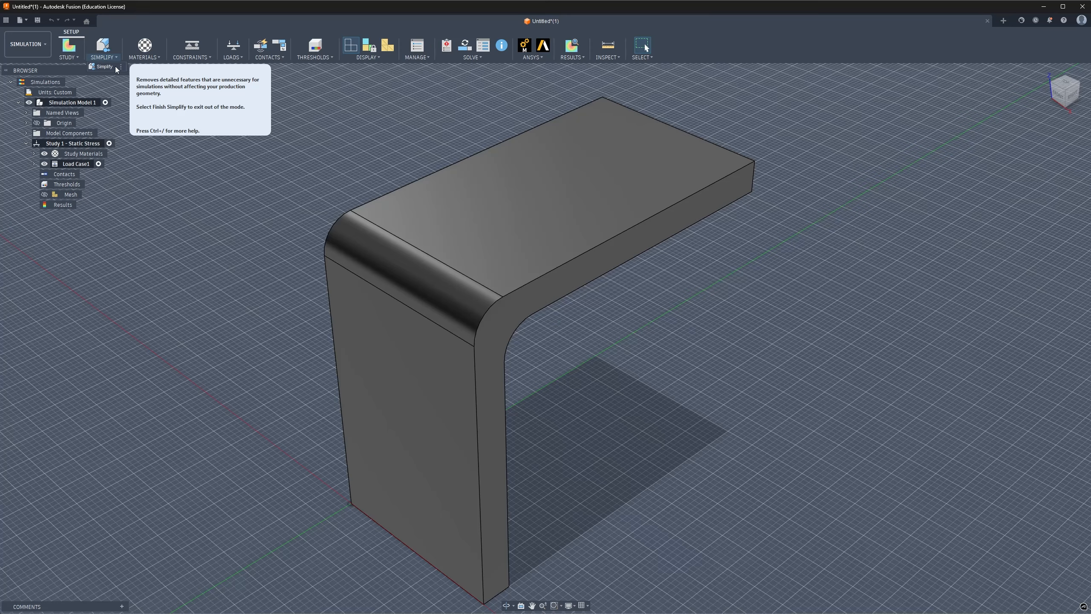
scroll(457, 409, "down", 3)
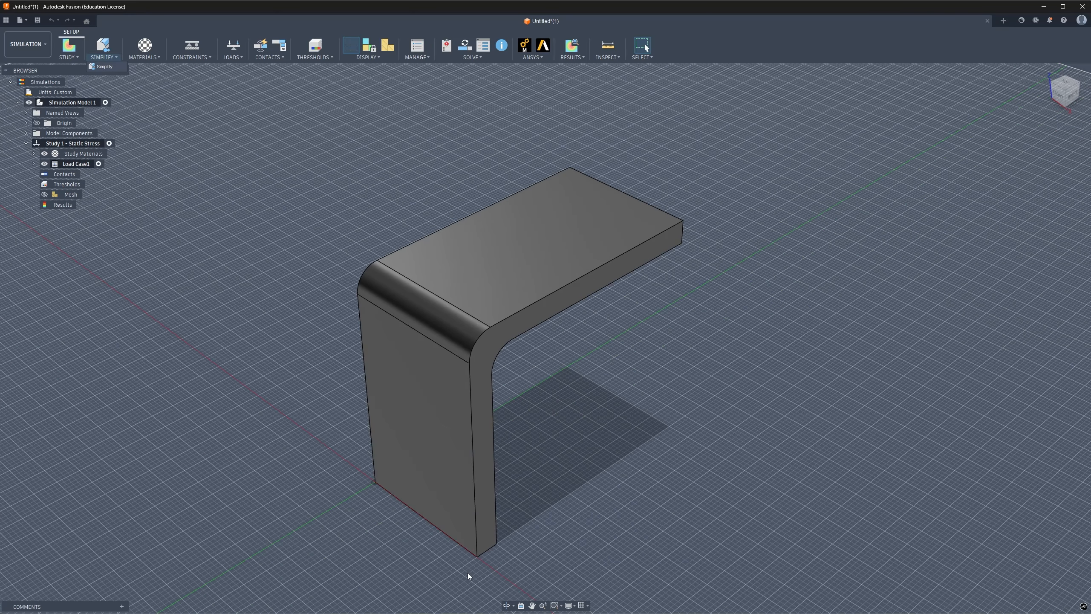
scroll(467, 574, "up", 1)
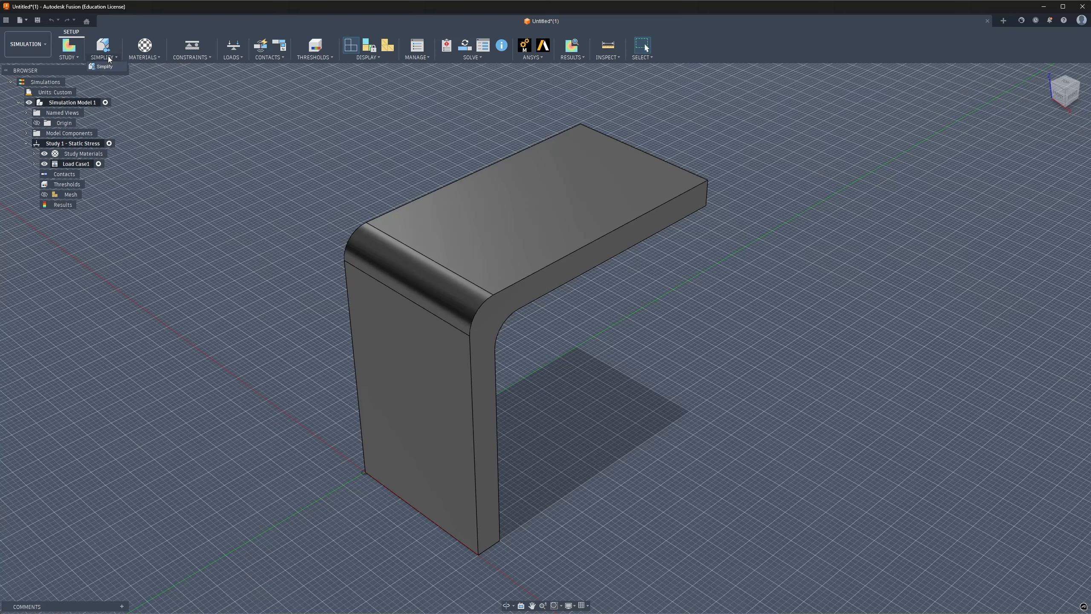
left_click(104, 67)
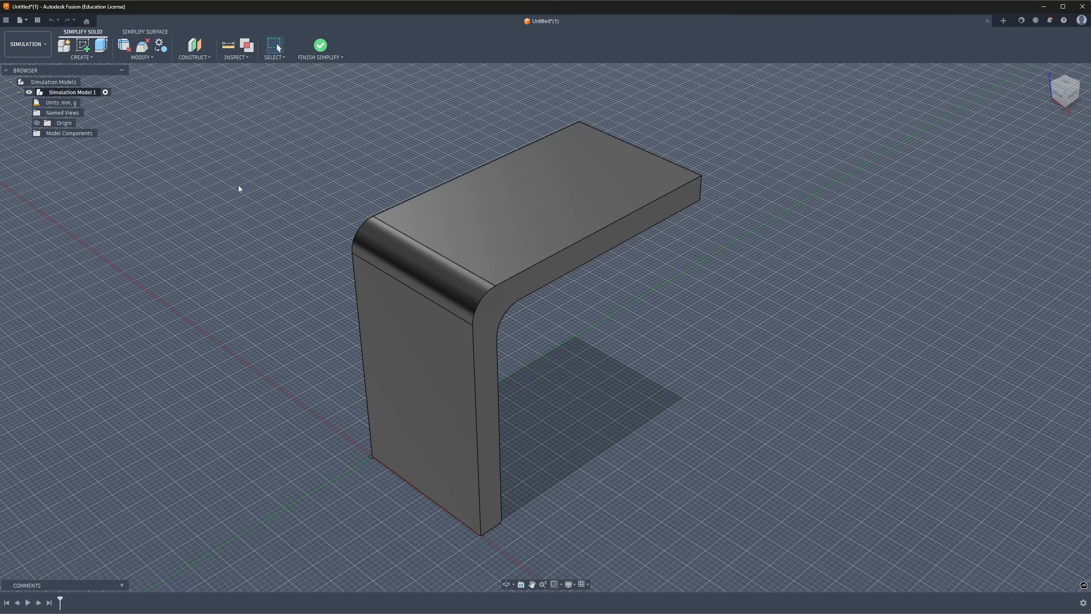
left_click(319, 43)
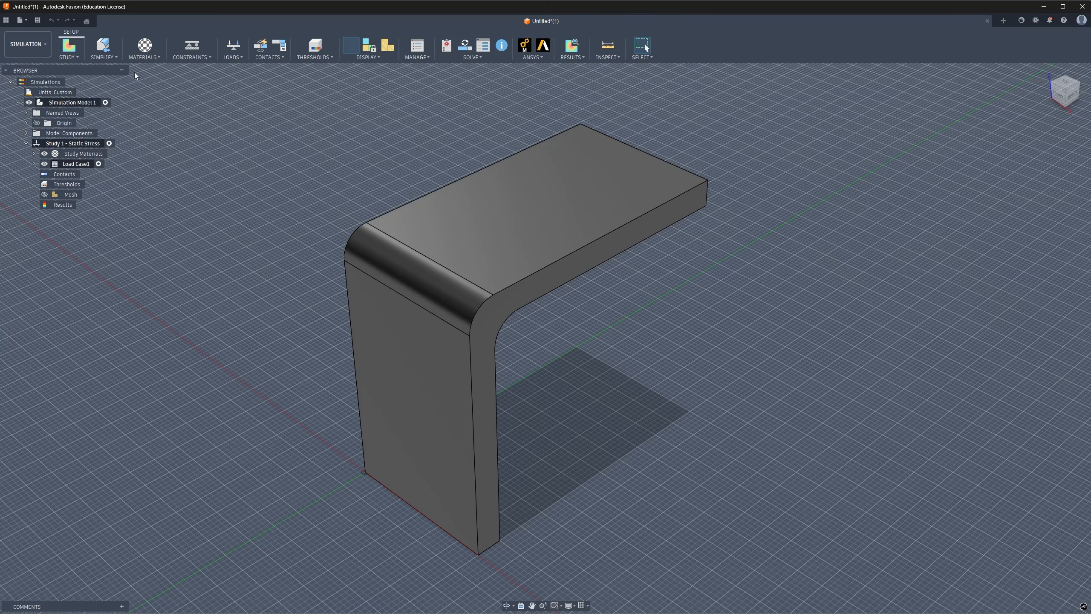
Step: Assign PET Plastic as the bracket's study material, keeping Yield Strength as the safety factor basis
left_click(141, 61)
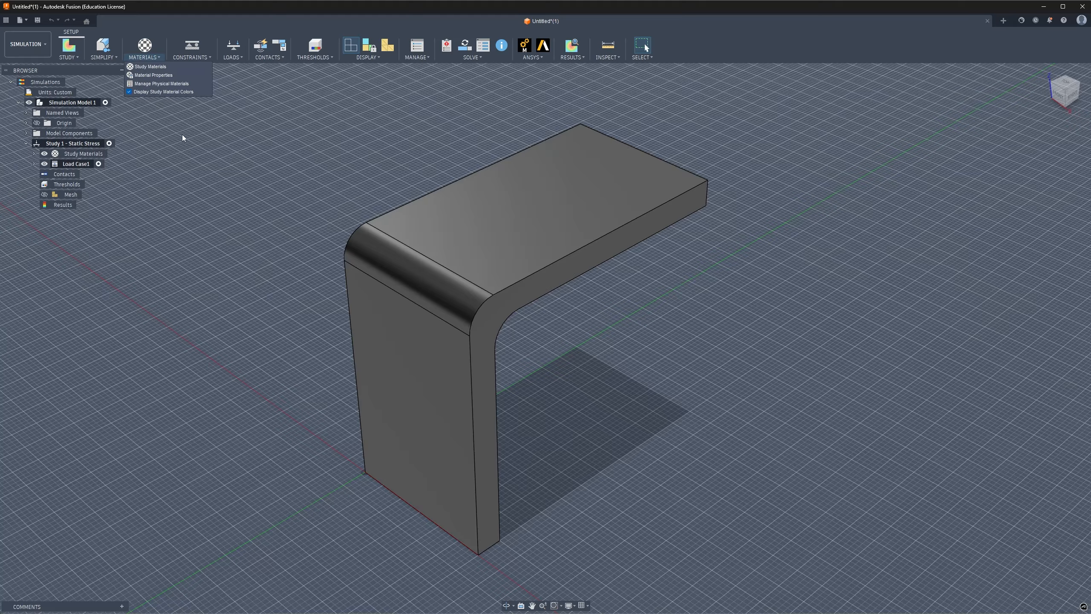
left_click(162, 70)
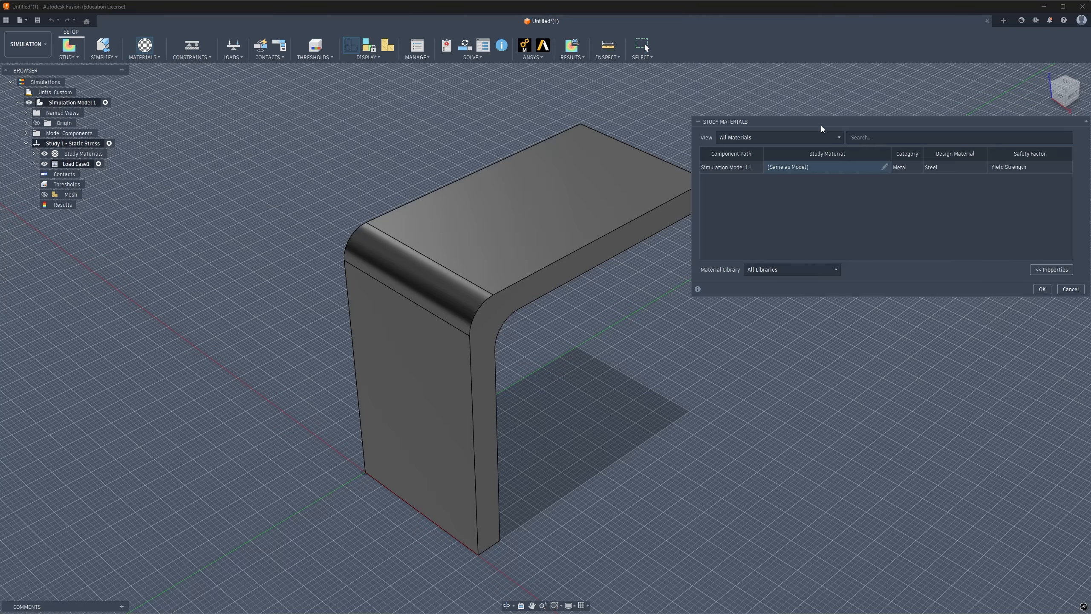
left_click_drag(822, 129, 710, 315)
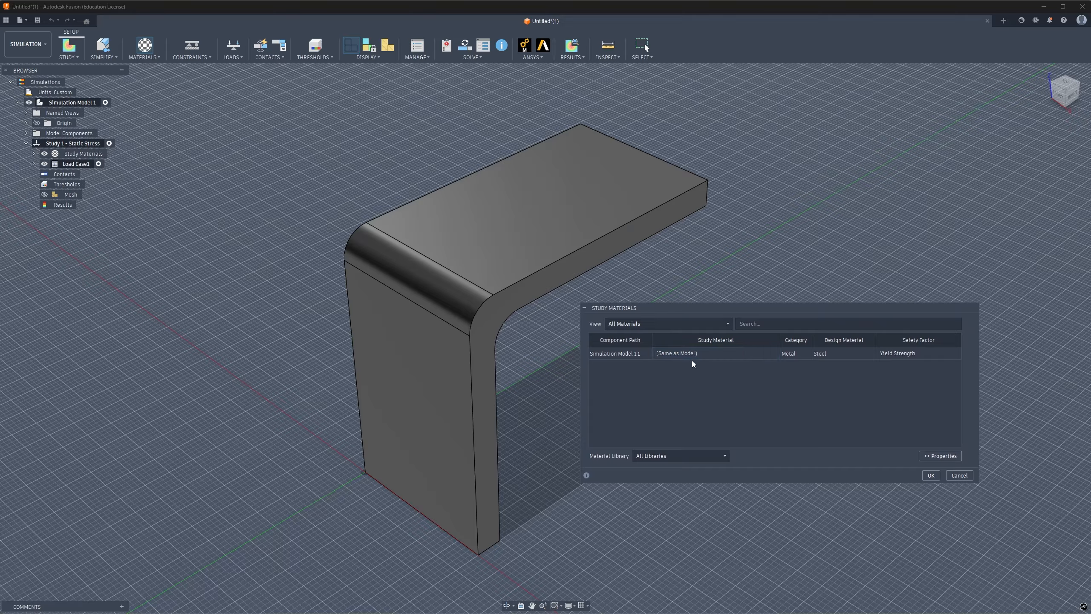
left_click(720, 354)
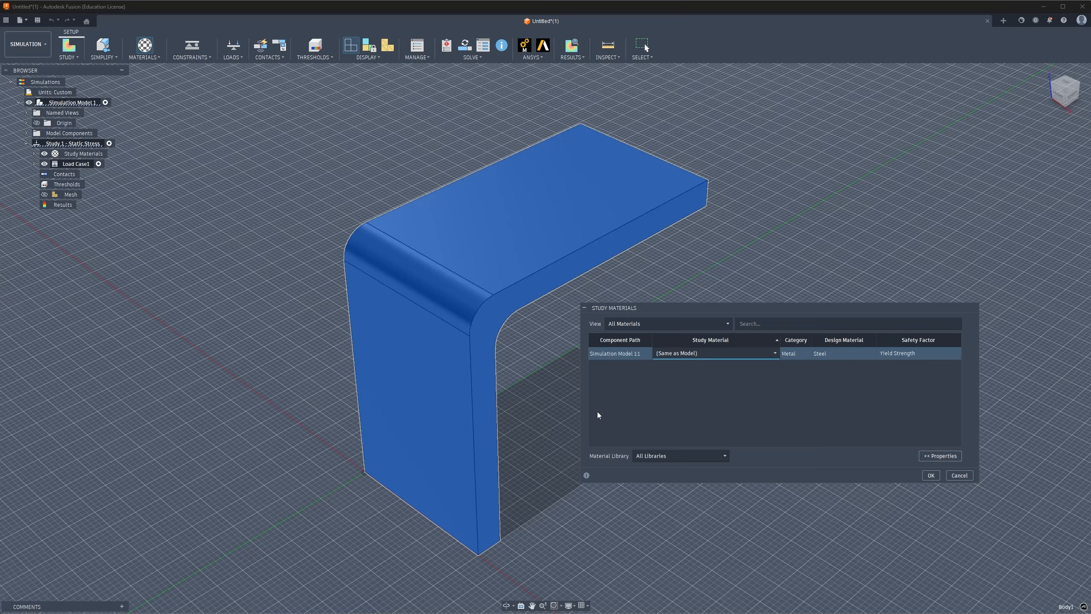
left_click(713, 353)
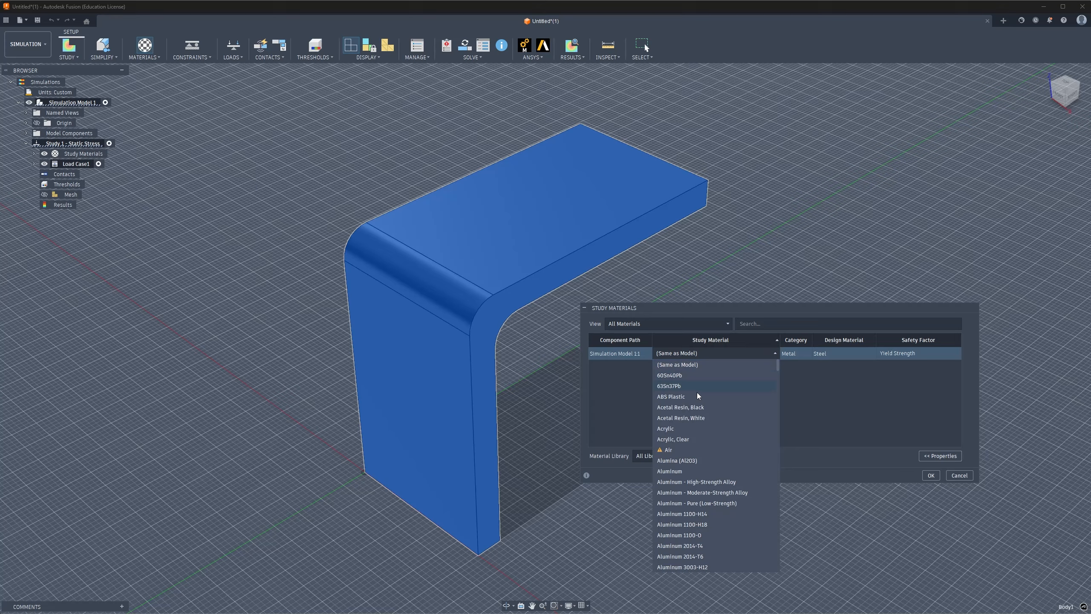
scroll(686, 523, "down", 20)
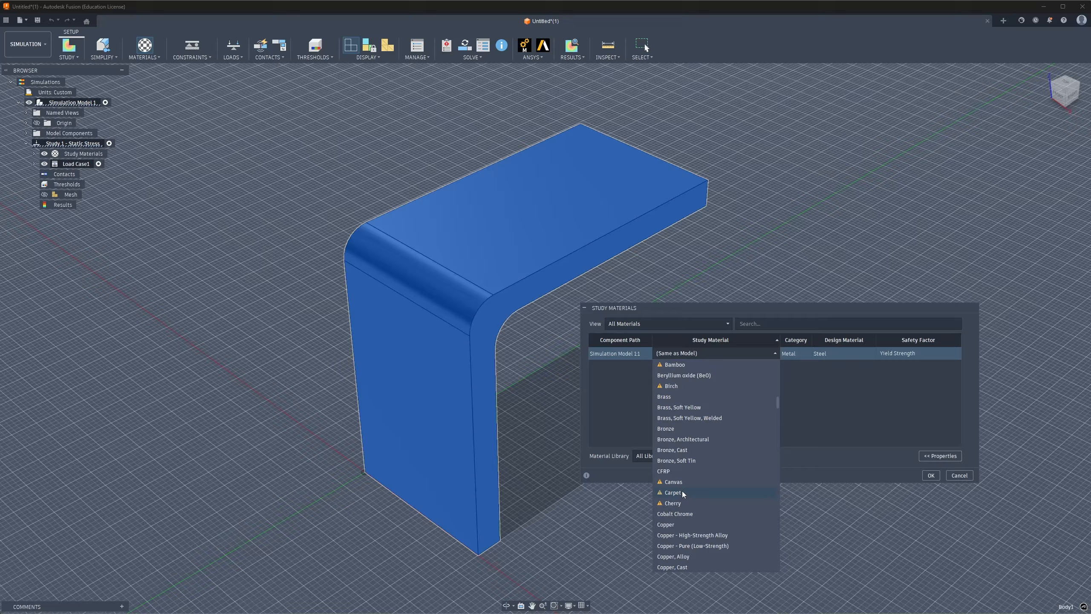
scroll(687, 489, "down", 20)
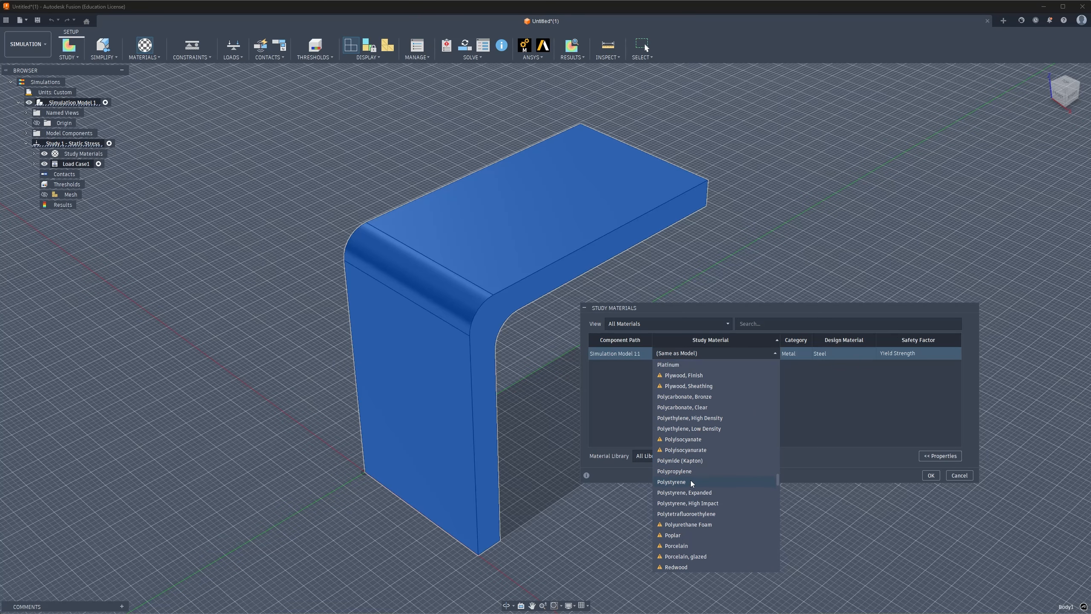
scroll(761, 501, "up", 4)
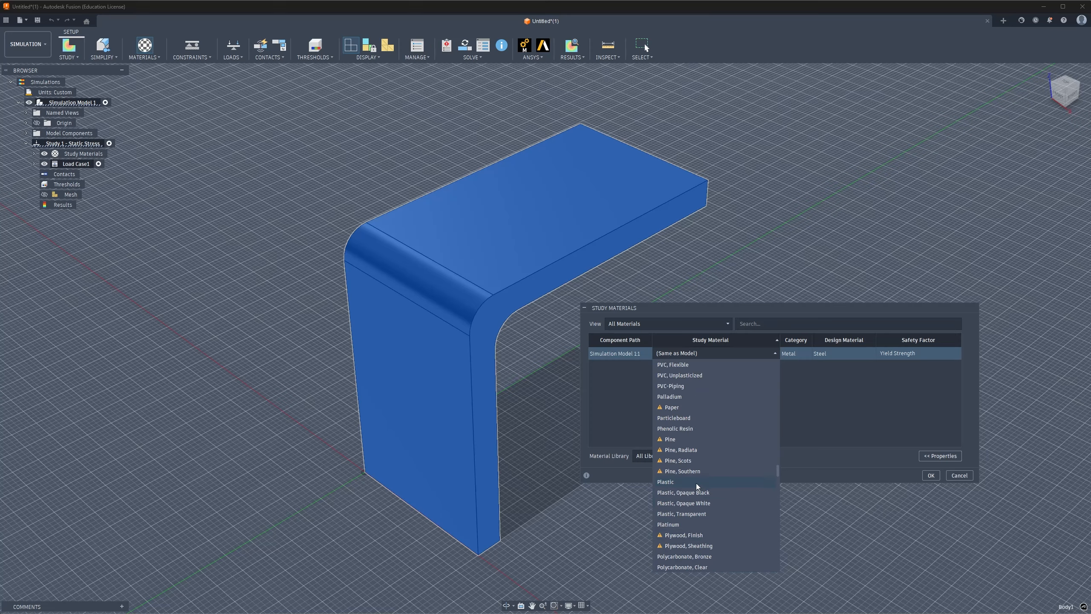
scroll(713, 452, "up", 5)
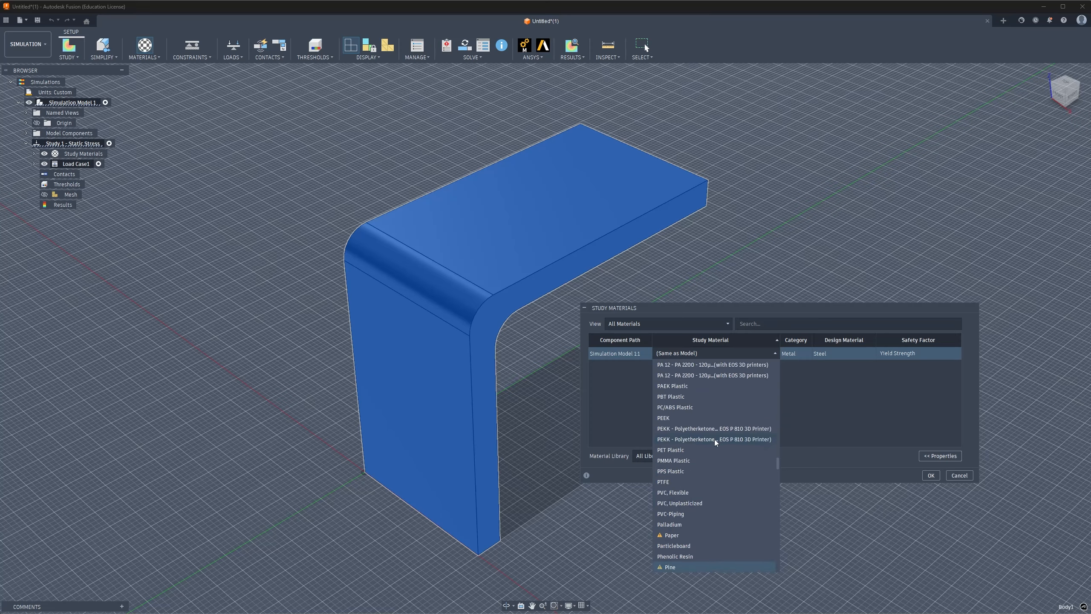
left_click(681, 451)
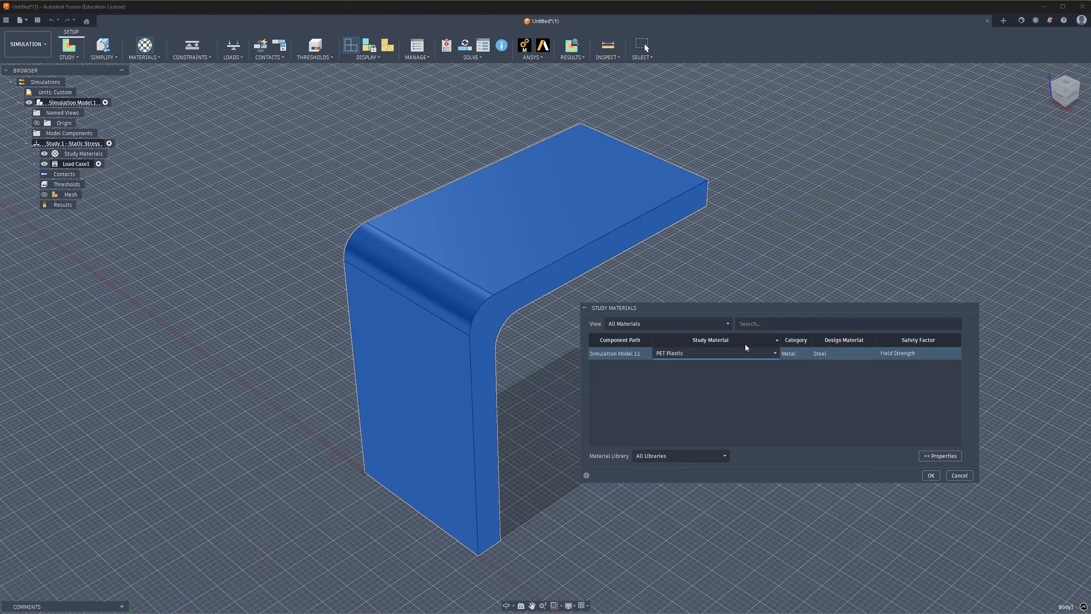
left_click(745, 384)
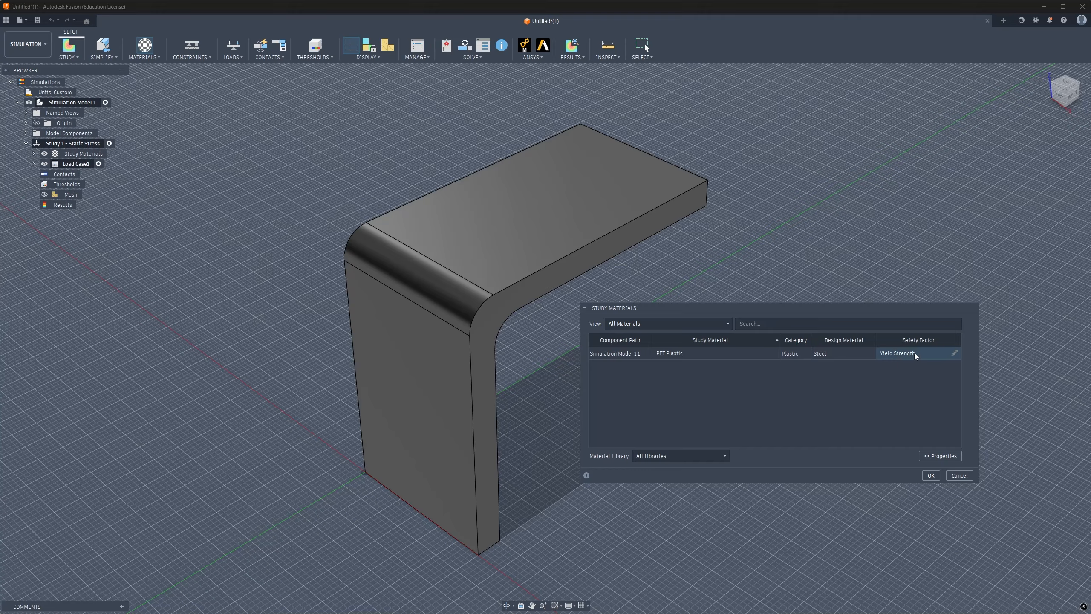
left_click(930, 476)
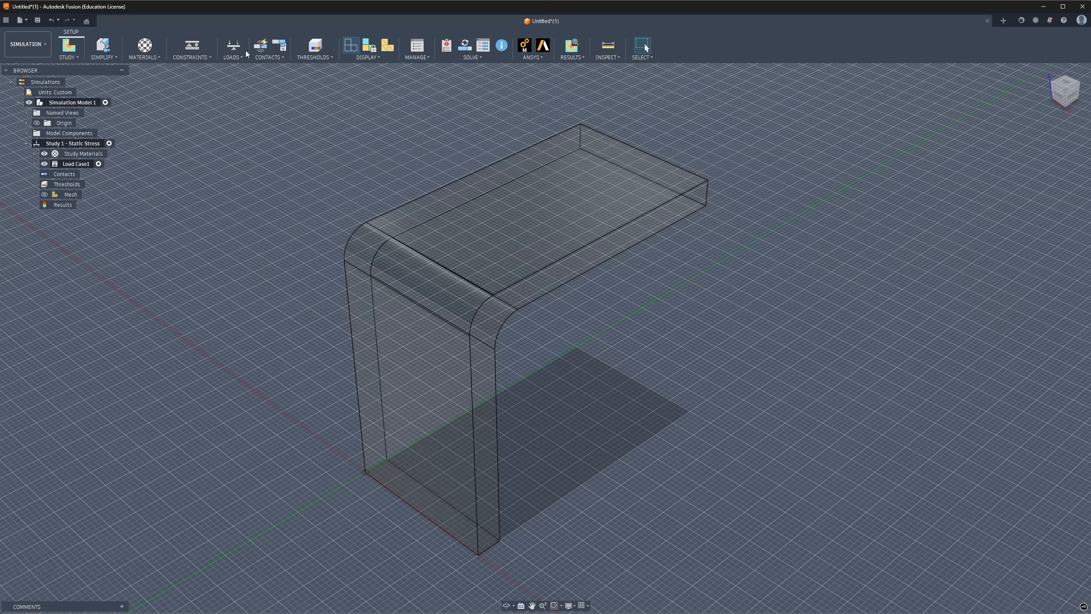
Step: Apply a Fixed structural constraint to the outer face of the bracket's vertical leg
left_click(195, 61)
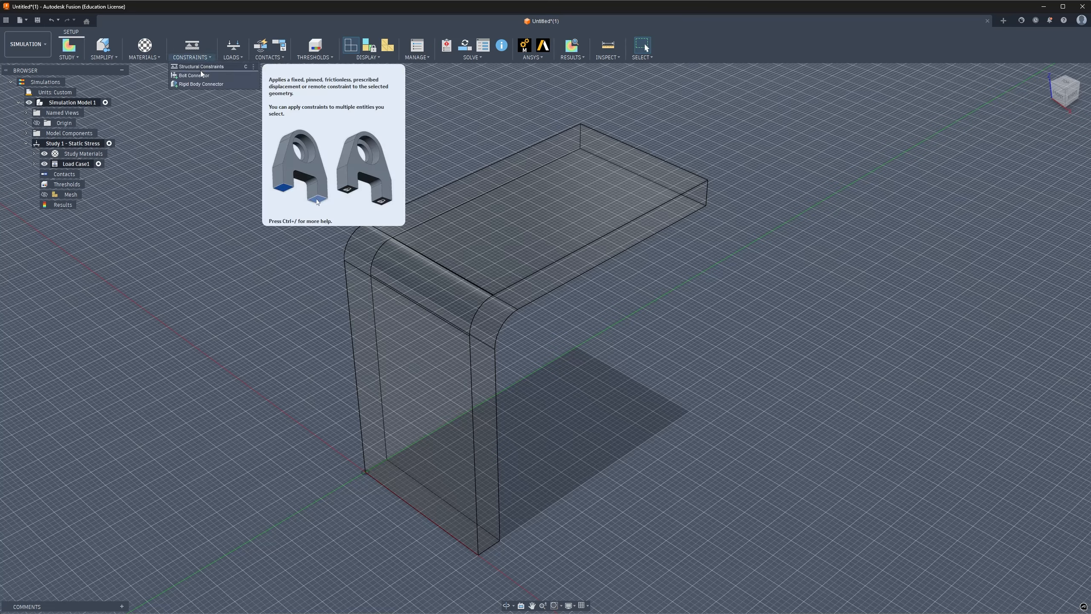
left_click(201, 67)
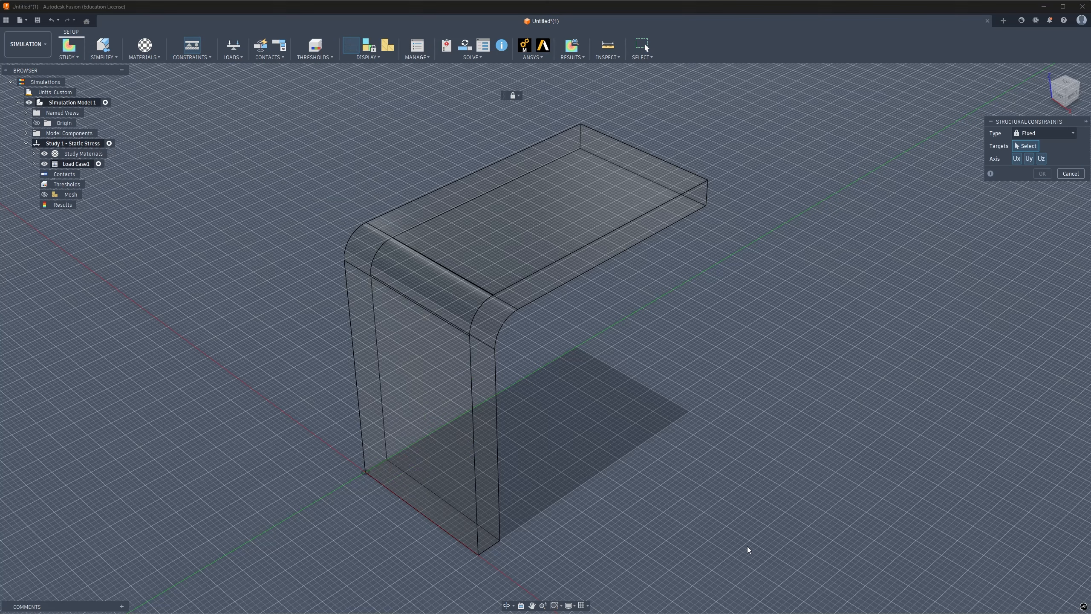
scroll(380, 469, "down", 5)
scroll(402, 527, "up", 4)
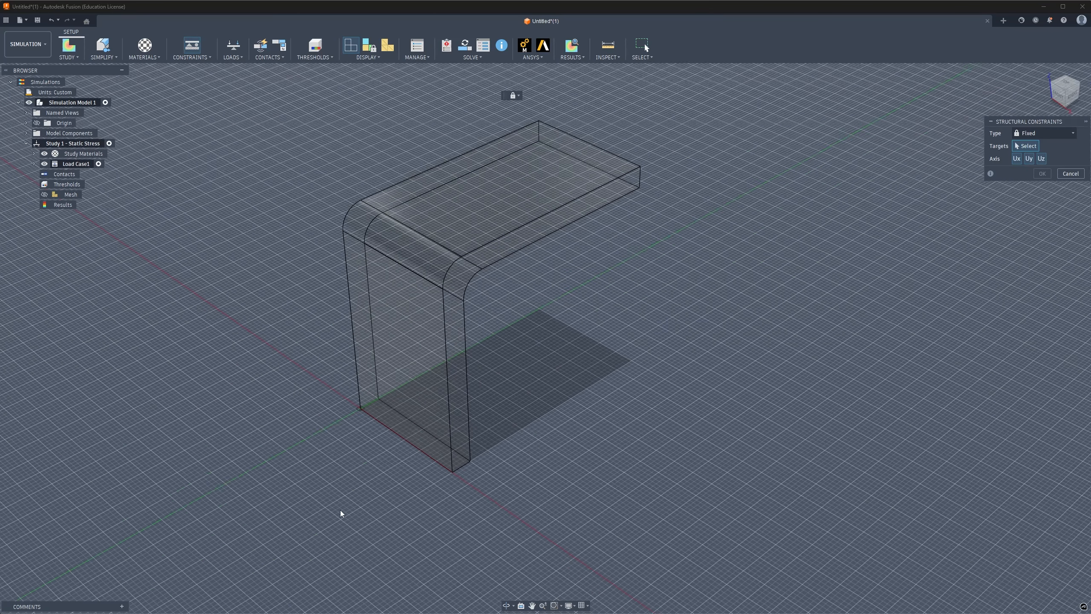
left_click(1036, 135)
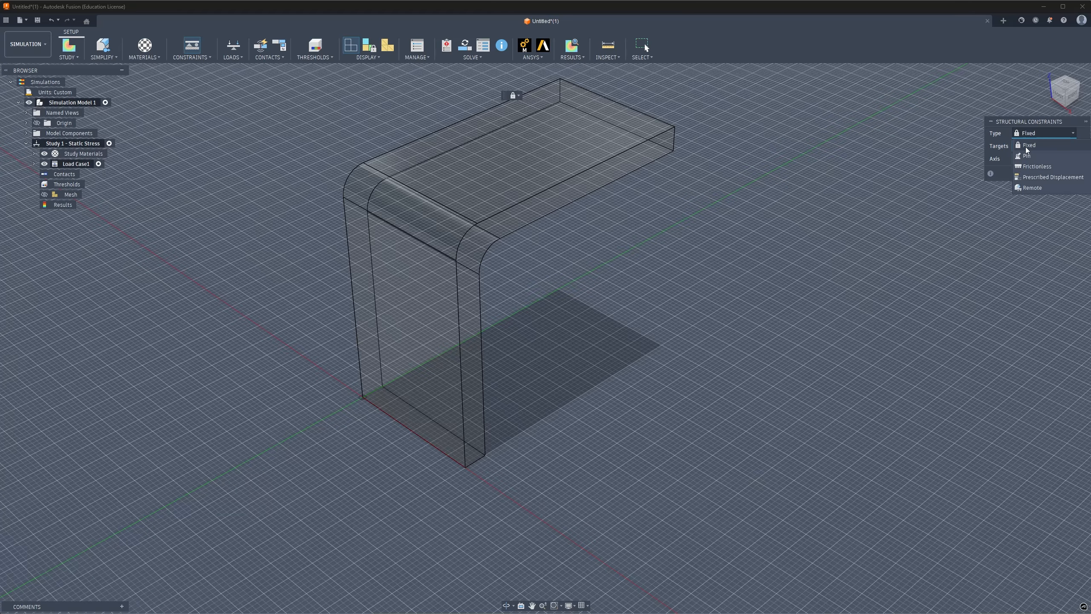
left_click(1026, 146)
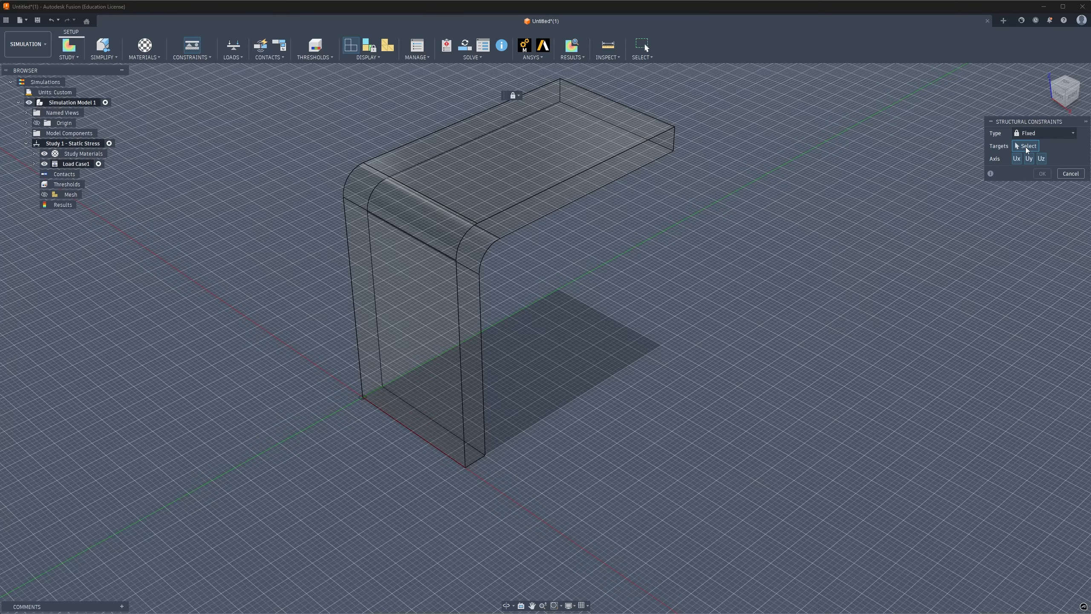
left_click_drag(1062, 96, 1054, 97)
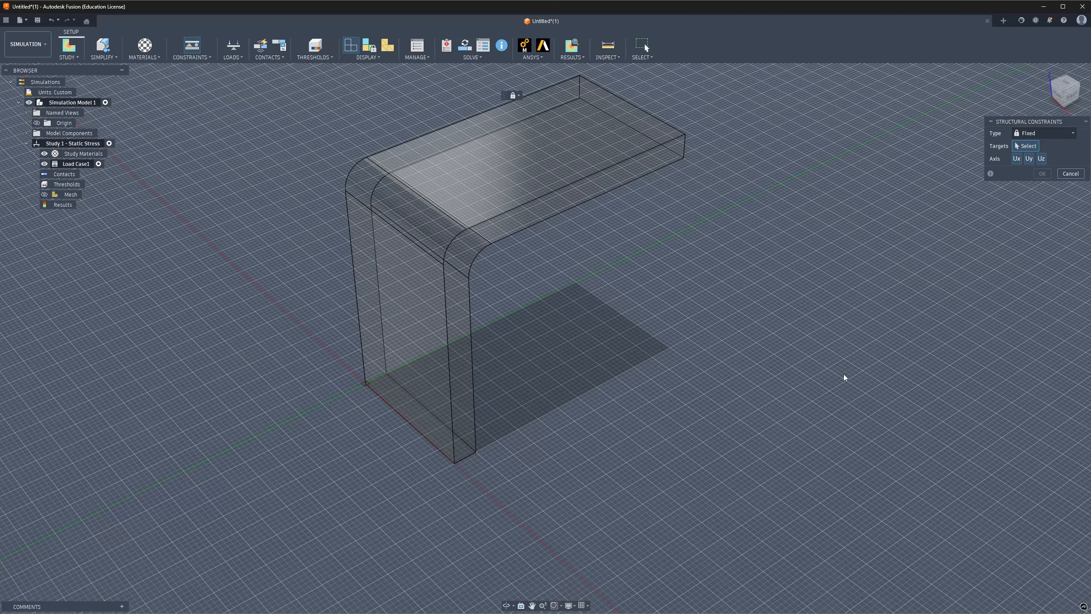
left_click(372, 331)
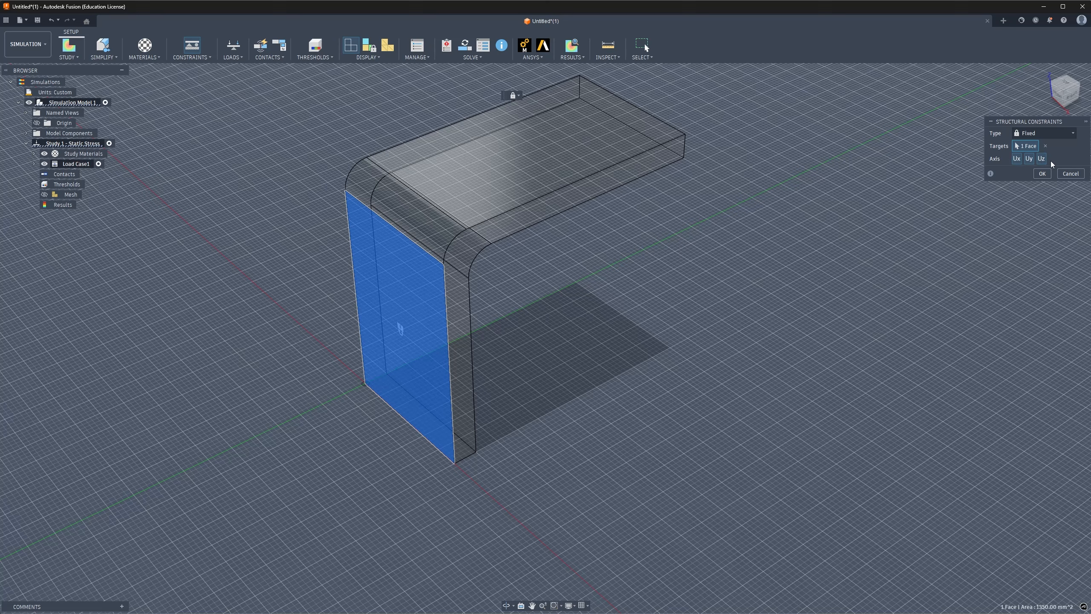
left_click(1018, 158)
left_click(1041, 173)
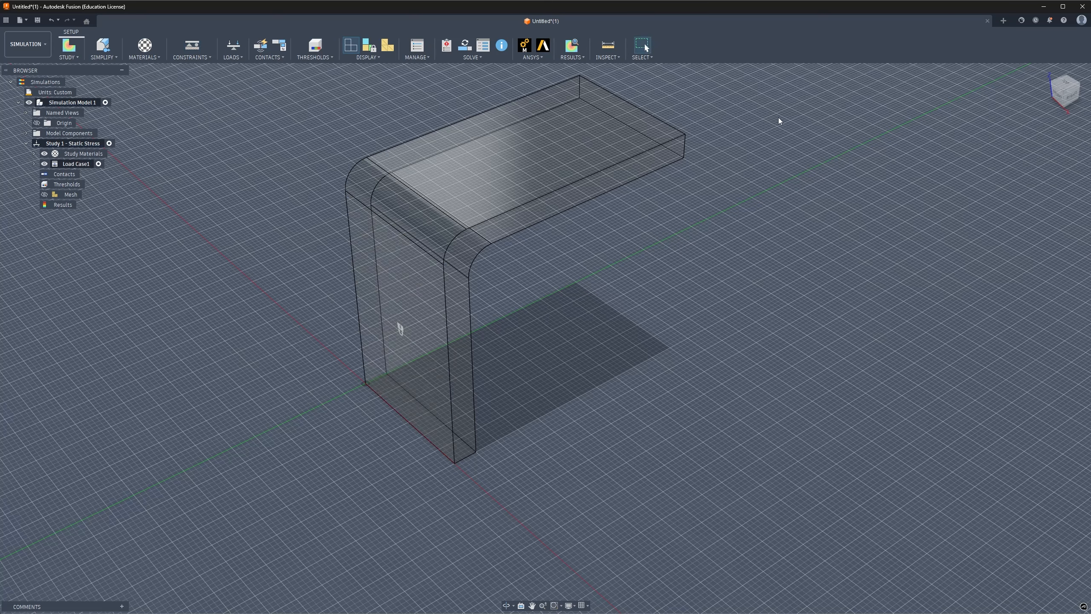
Step: Start a structural load of type Remote Force and target the top face of the bracket's horizontal arm
left_click(233, 56)
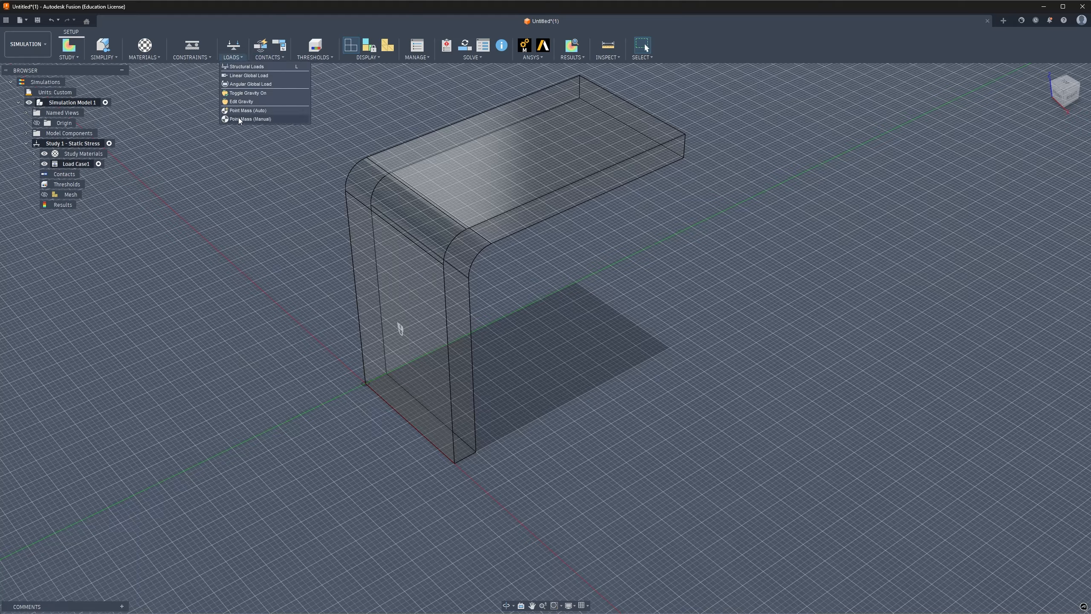
left_click(234, 68)
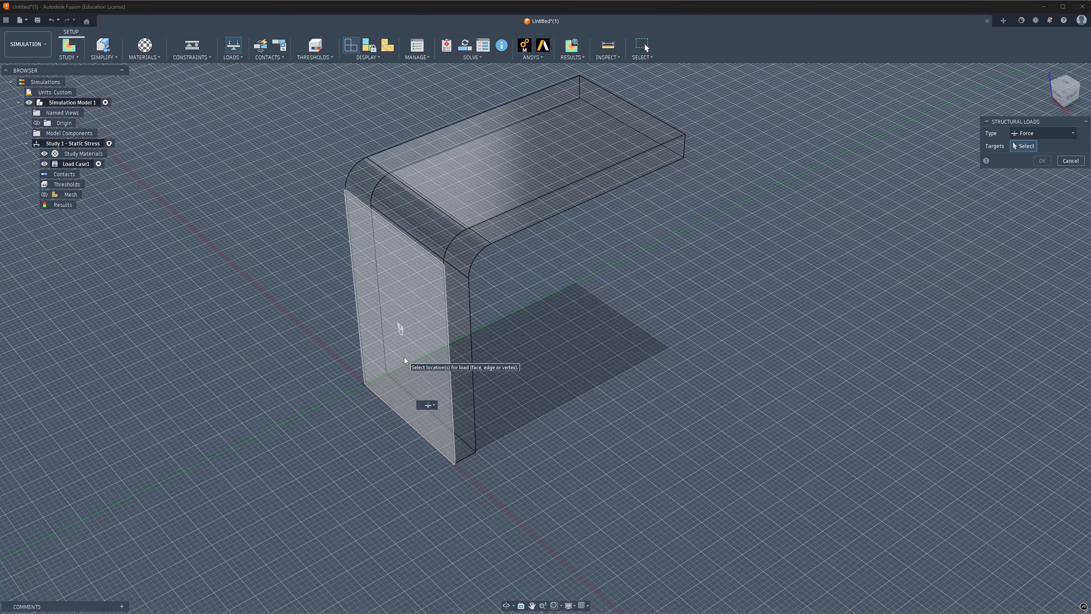
left_click_drag(1066, 99, 1043, 100)
left_click(1048, 129)
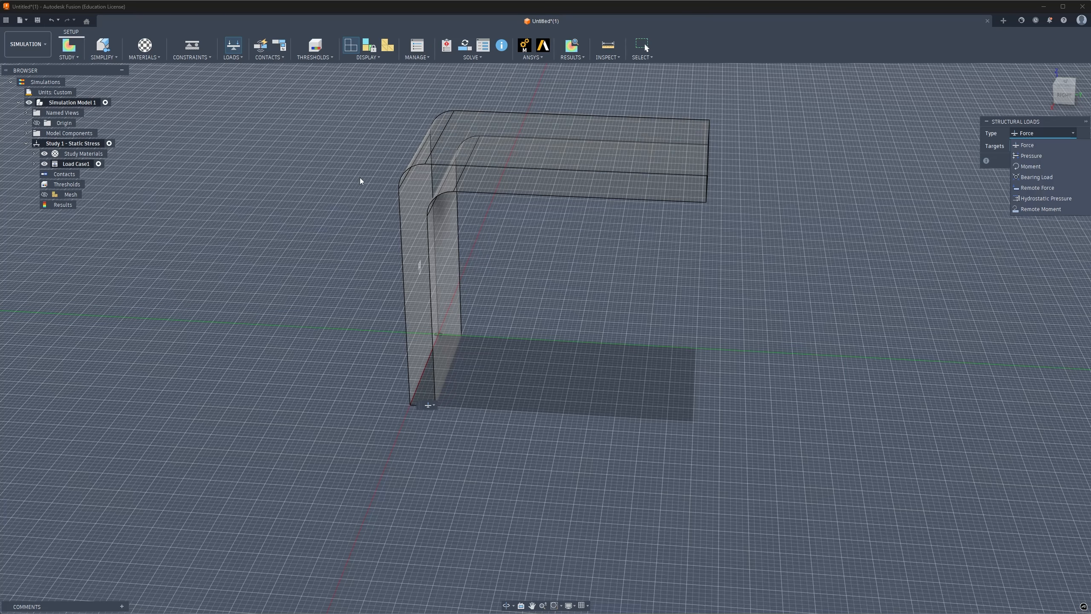
scroll(495, 228, "down", 5)
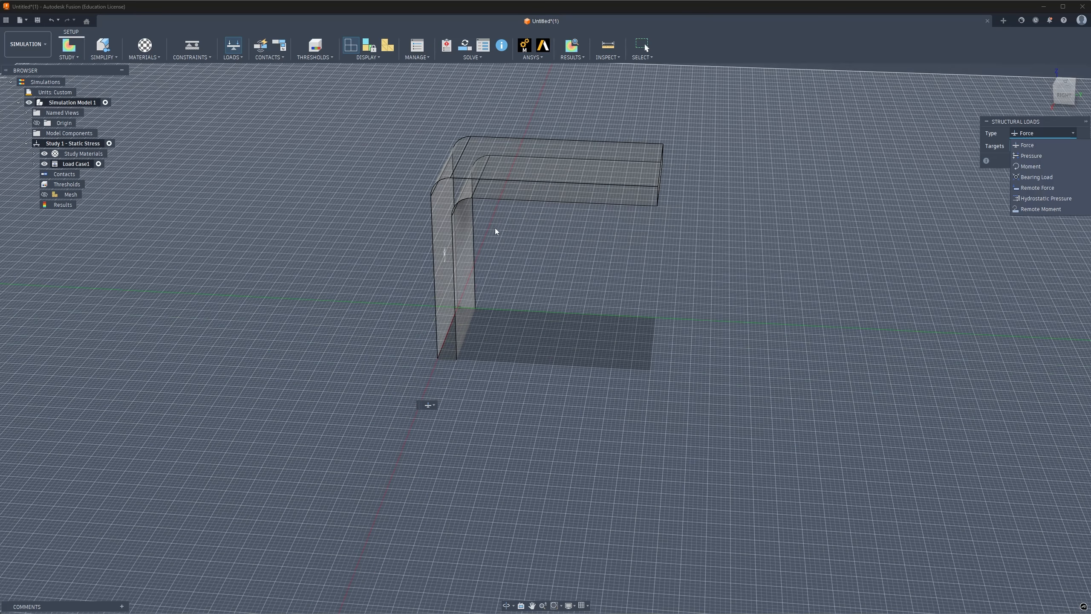
scroll(485, 164, "up", 3)
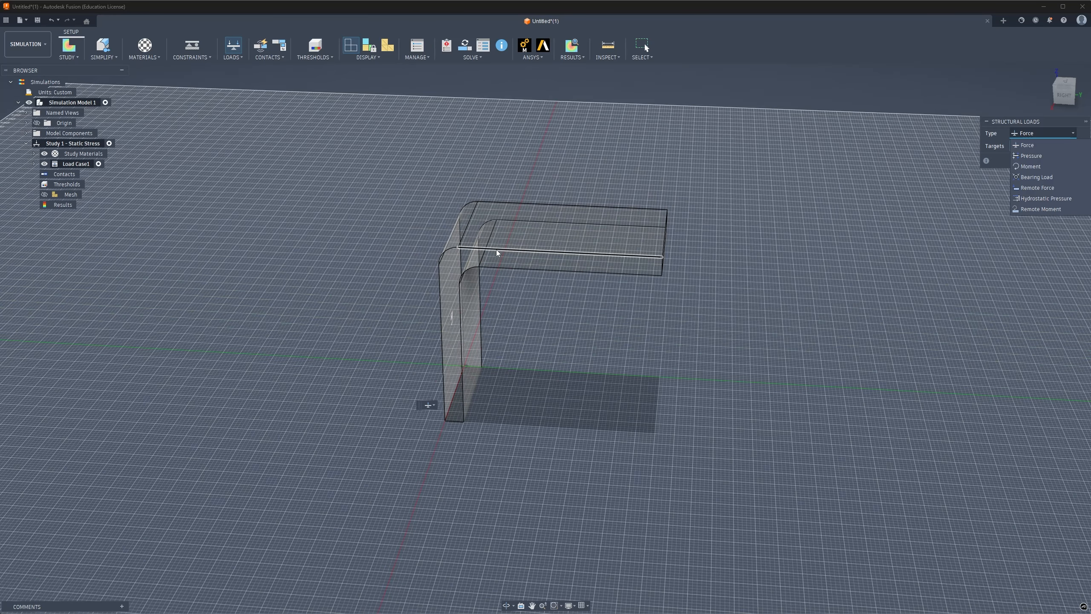
scroll(503, 230, "up", 2)
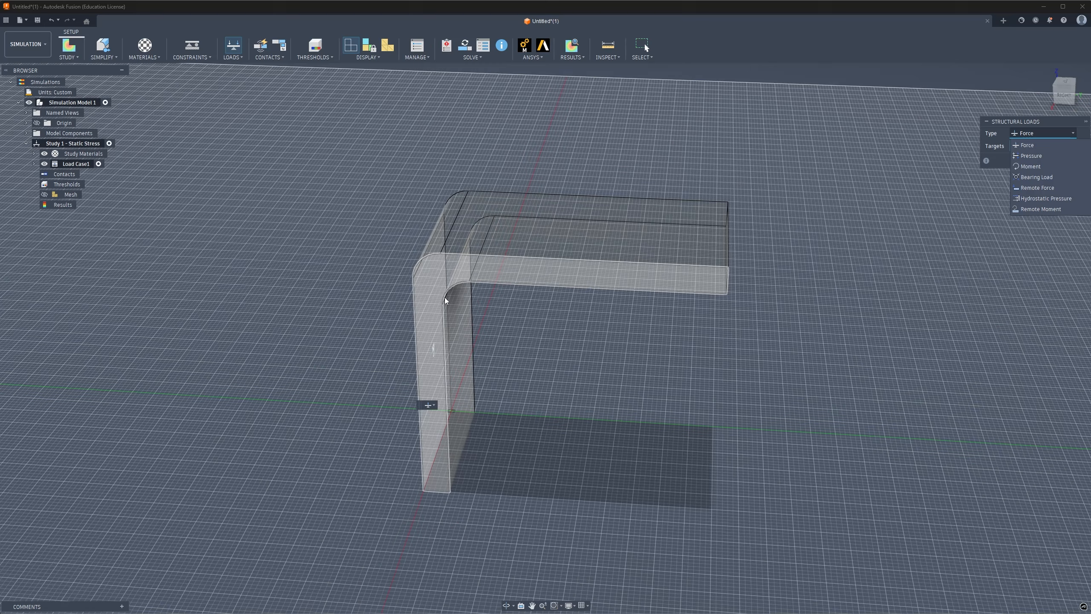
scroll(496, 371, "down", 3)
scroll(514, 419, "up", 1)
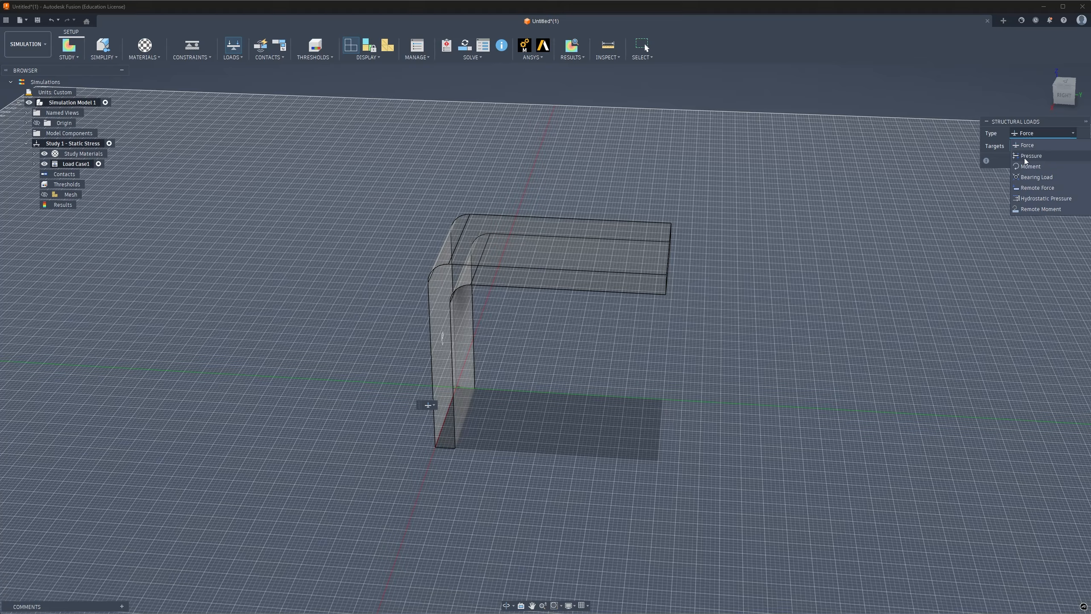
left_click(1026, 188)
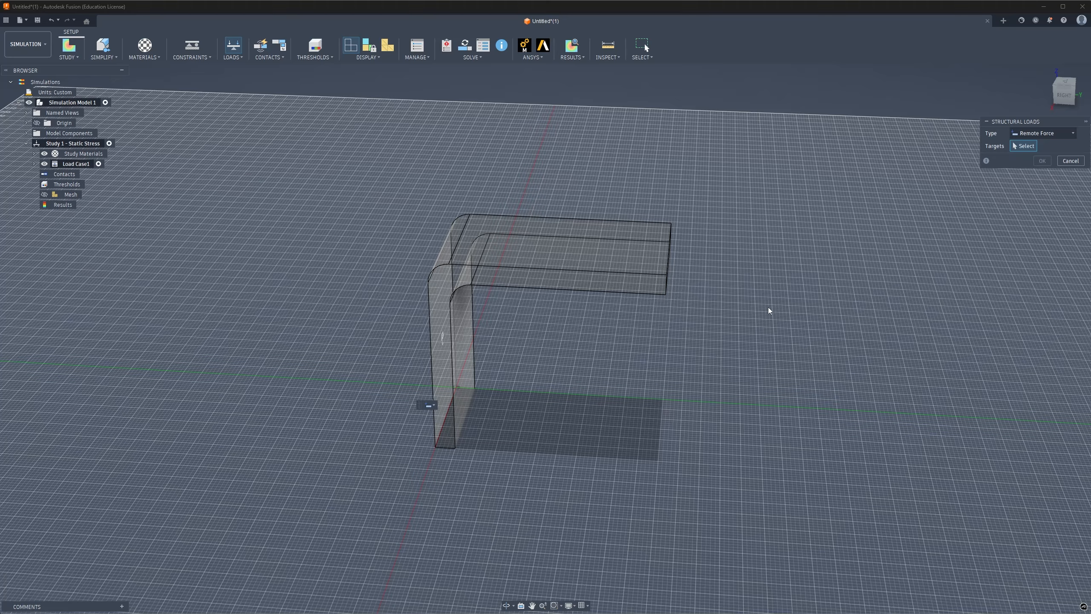
left_click(504, 257)
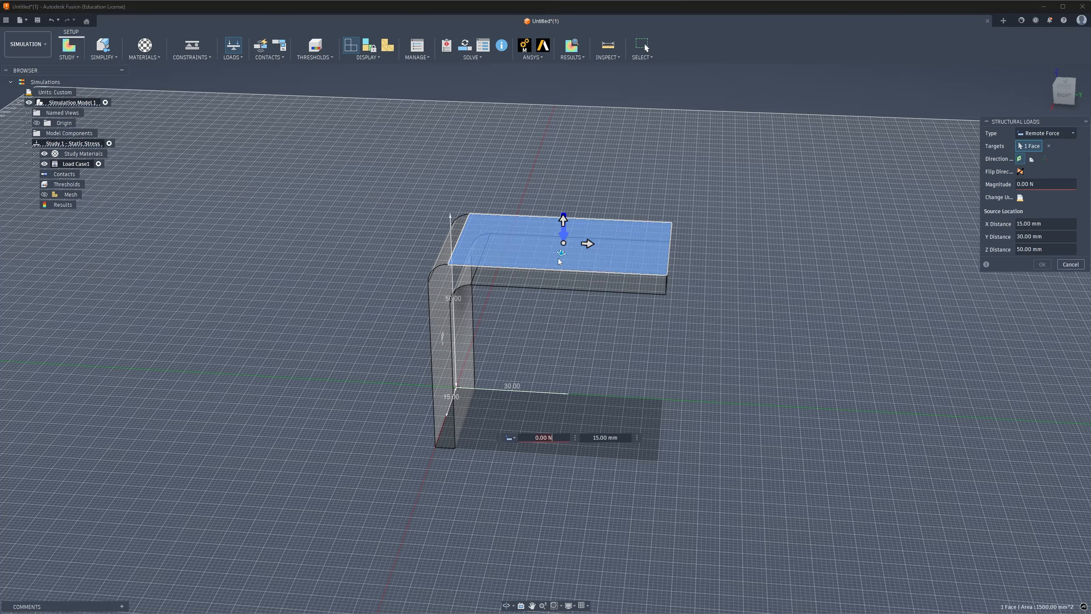
Step: Move the remote force's source point to the middle of the arm's free edge, at X 15 mm, Y 55 mm, Z 50 mm
mouse_move(586, 245)
left_mouse_down()
mouse_move(607, 248)
mouse_move(581, 284)
mouse_move(588, 253)
left_mouse_up()
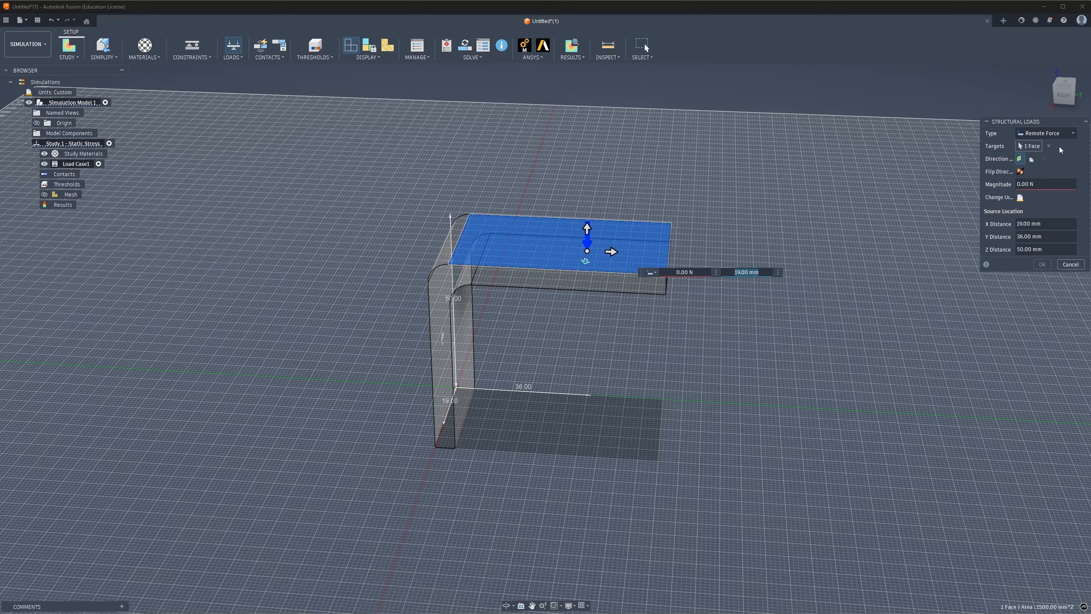
left_click_drag(1066, 91, 1058, 103)
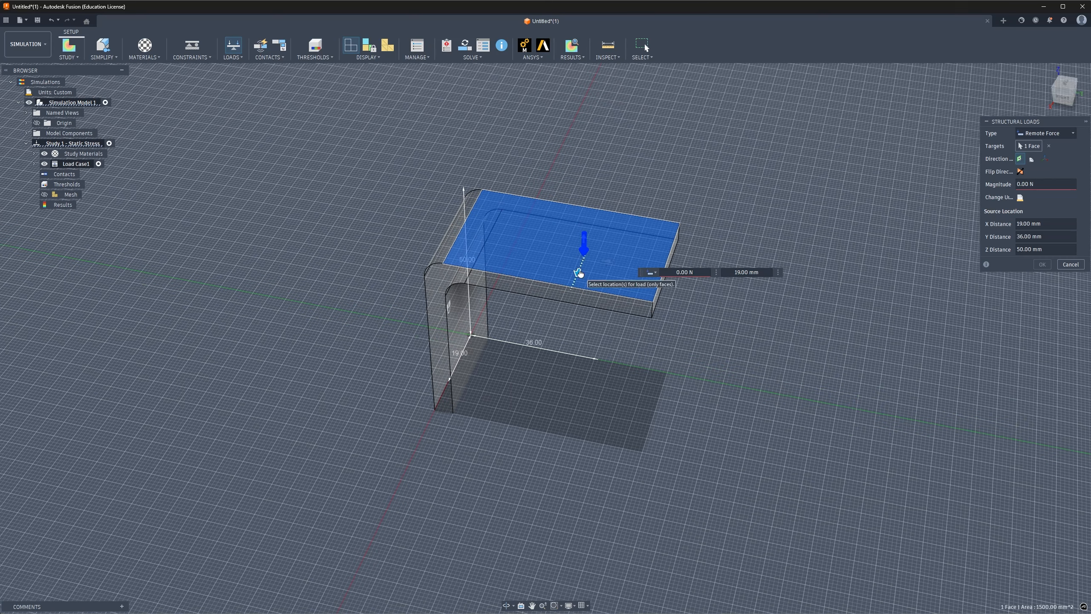
left_click_drag(580, 273, 681, 268)
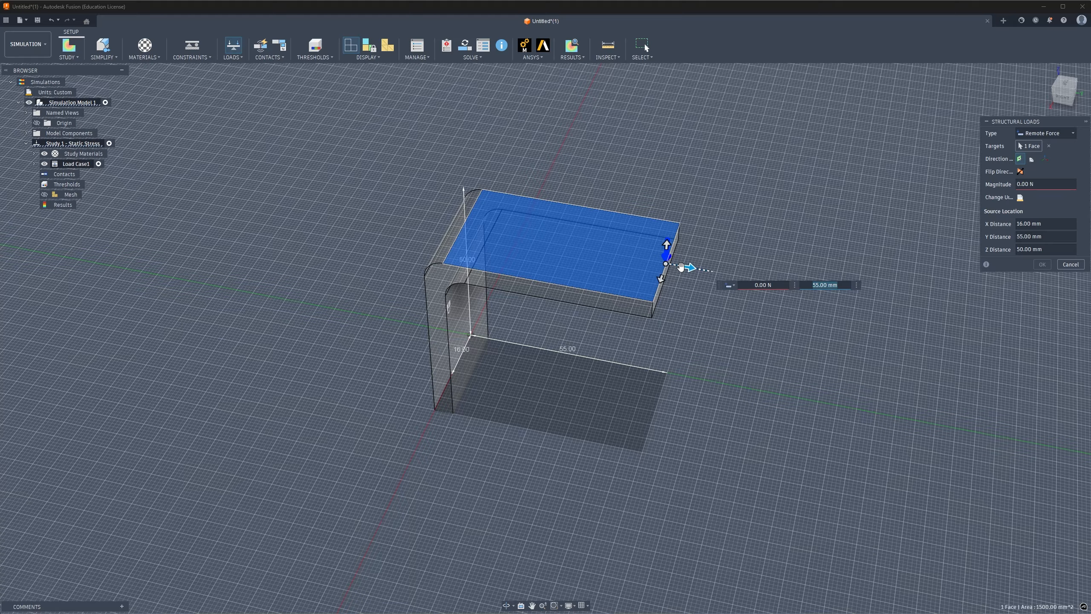
left_click(1066, 85)
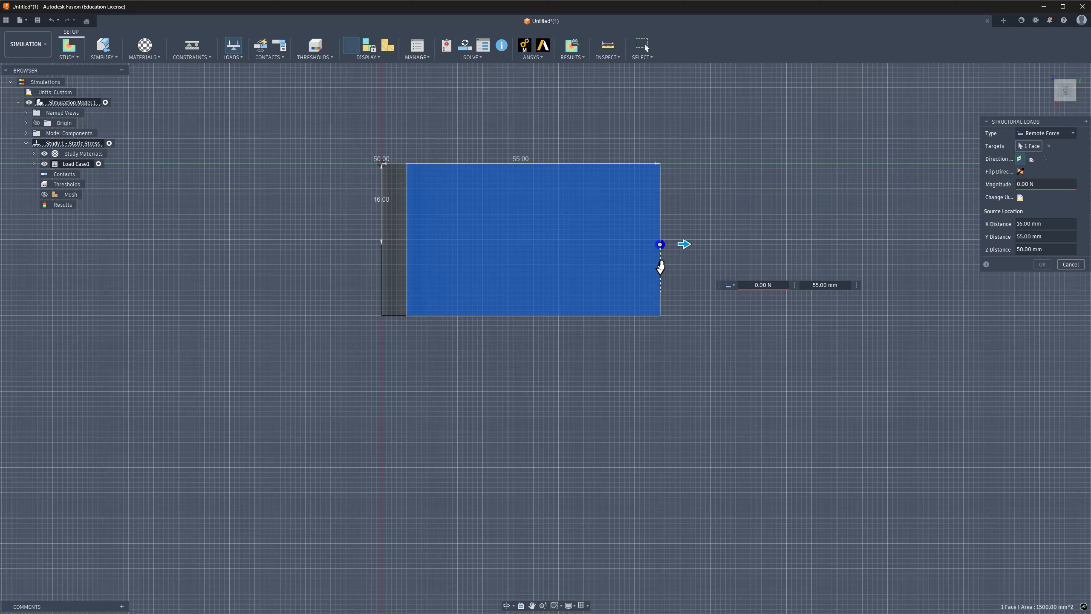
left_click_drag(659, 268, 660, 262)
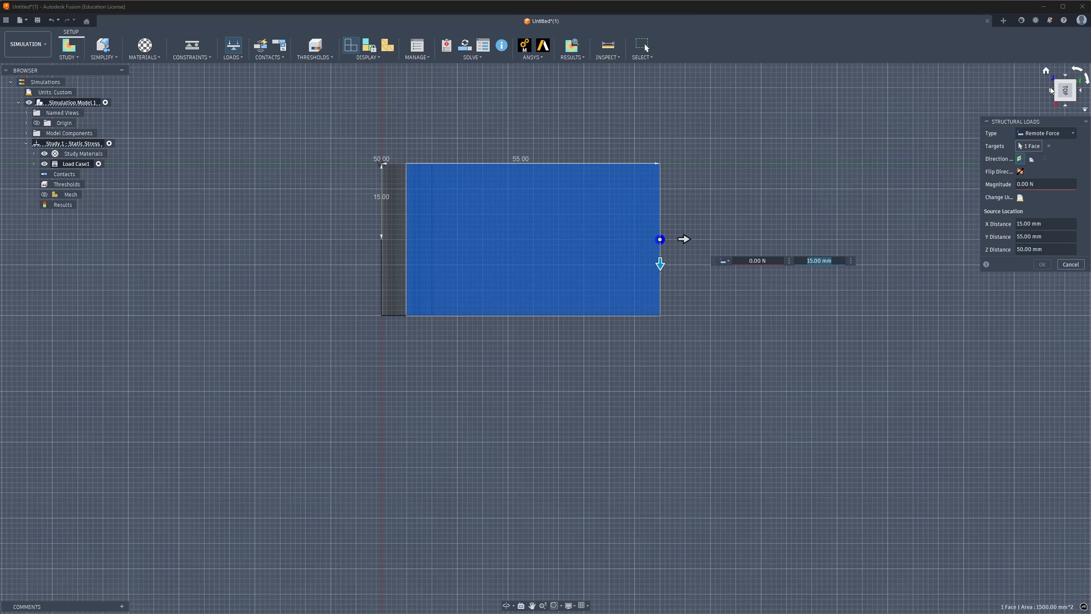
left_click_drag(1065, 99, 1065, 78)
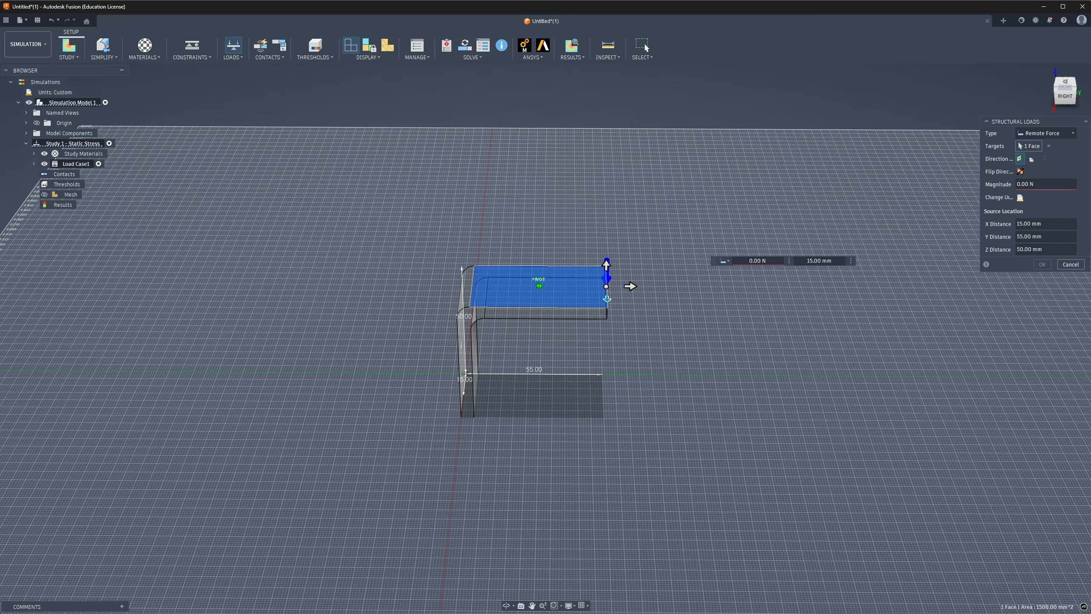
scroll(563, 396, "up", 1)
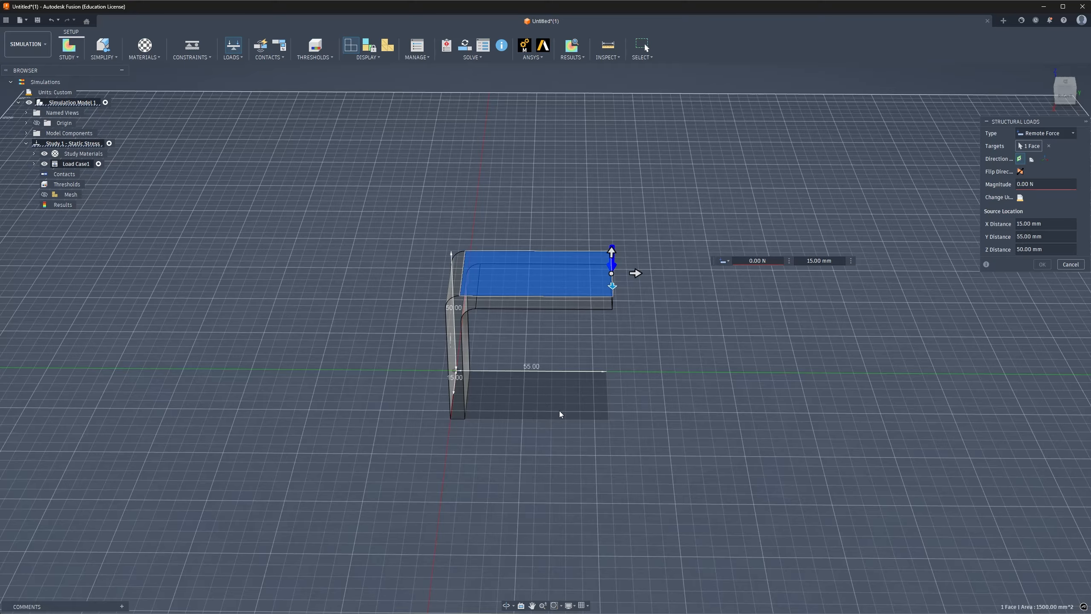
Step: Compare the remote force's angle and vector direction options, return to the face-normal direction, and open the magnitude for editing
left_click(1030, 162)
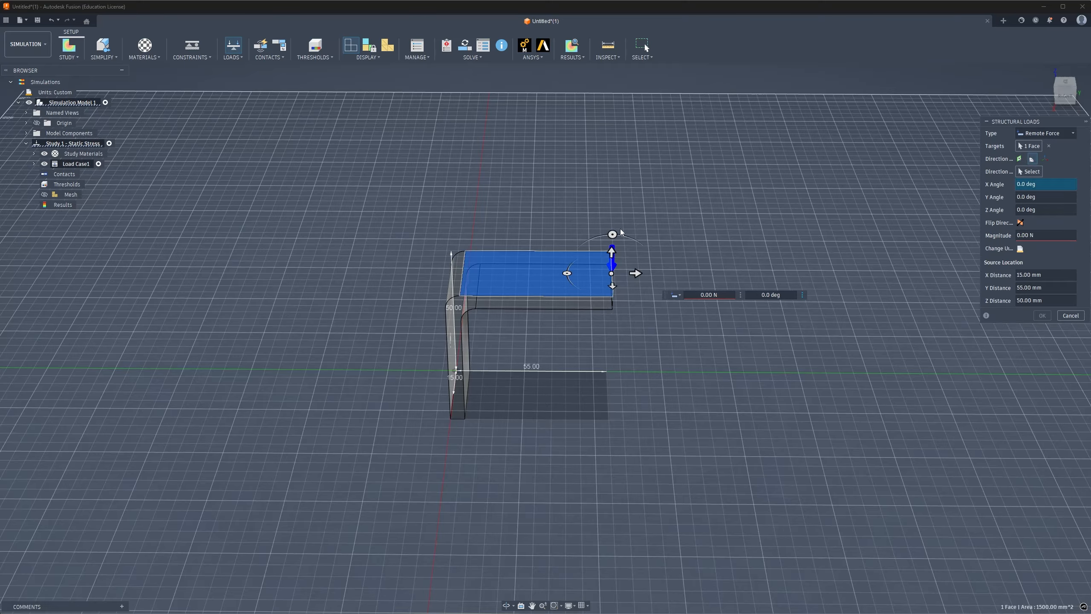
mouse_move(614, 235)
left_mouse_down()
mouse_move(594, 239)
mouse_move(623, 237)
mouse_move(653, 260)
mouse_move(613, 235)
left_mouse_up()
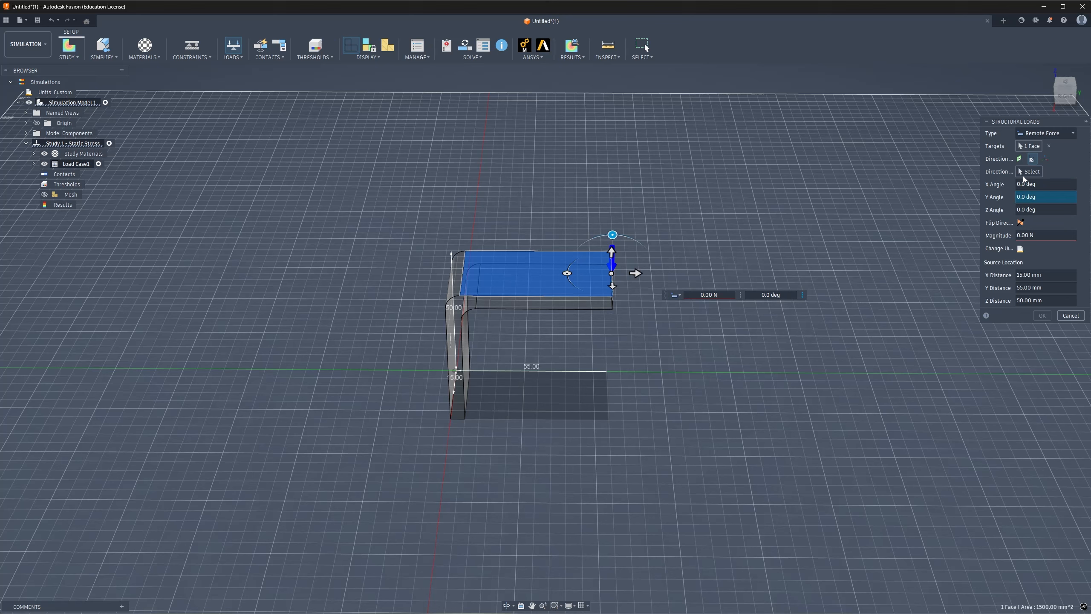
left_click(1044, 159)
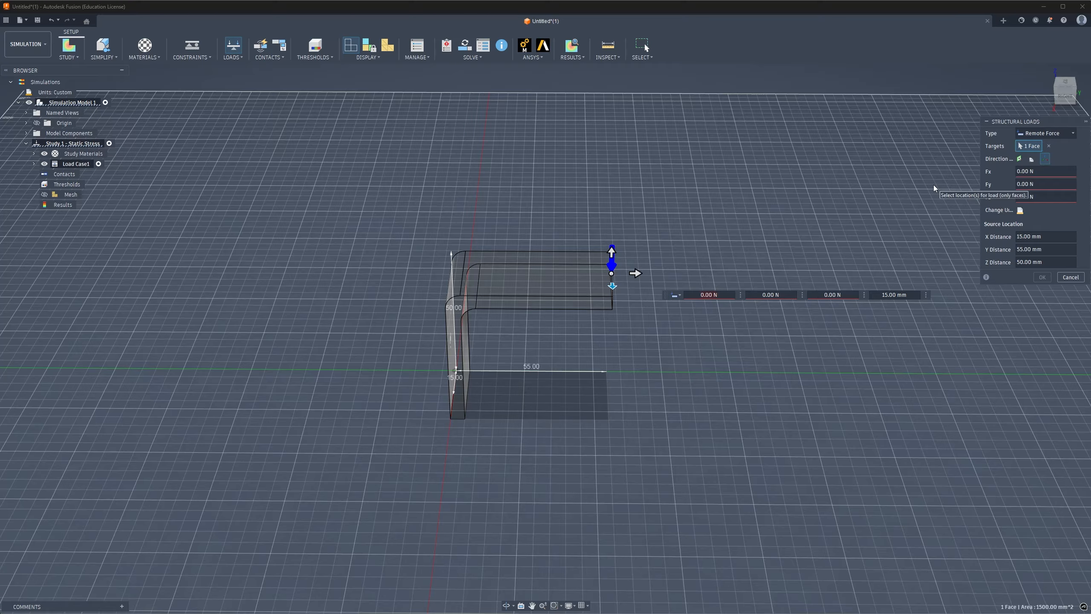
left_click(1031, 159)
left_click(1020, 159)
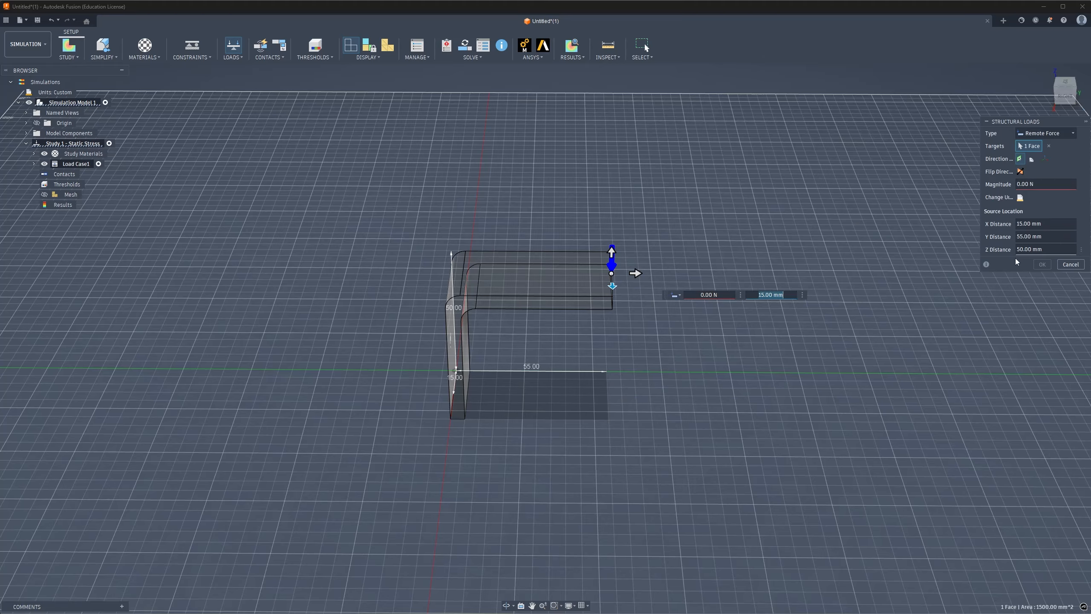
left_click(1041, 183)
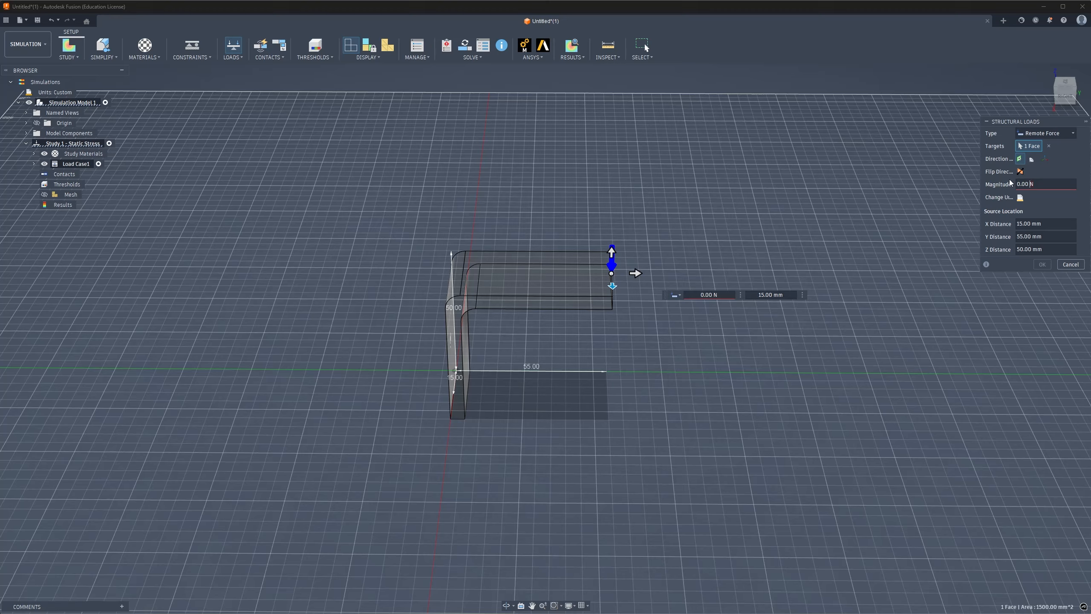
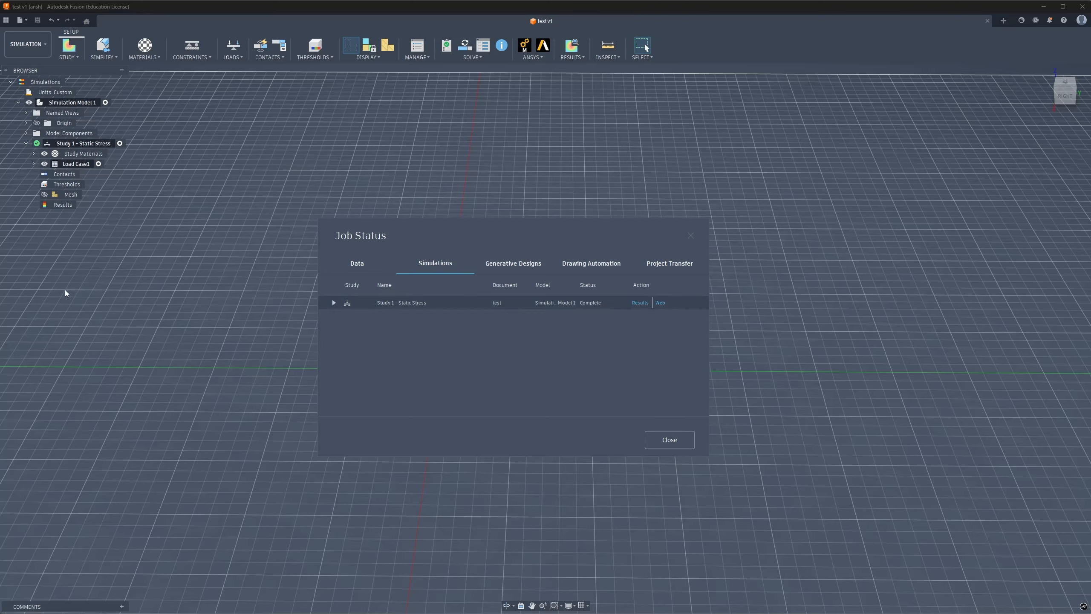
Step: Close the job status window and show the bracket's safety factor result from the right side with Actual deformation
left_click(684, 446)
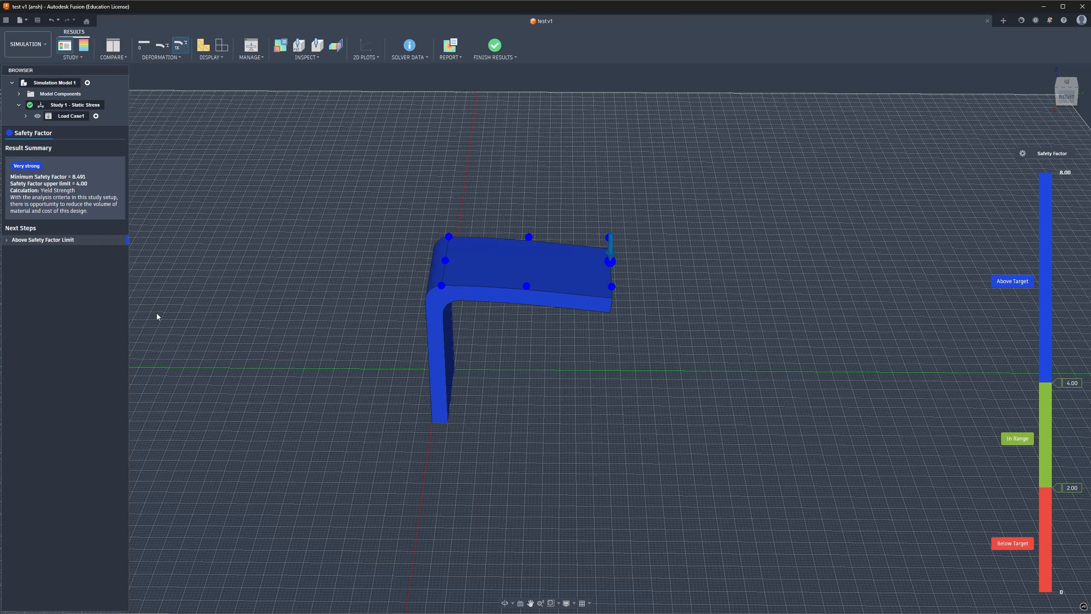
left_click_drag(1069, 95, 1072, 84)
left_click(1072, 87)
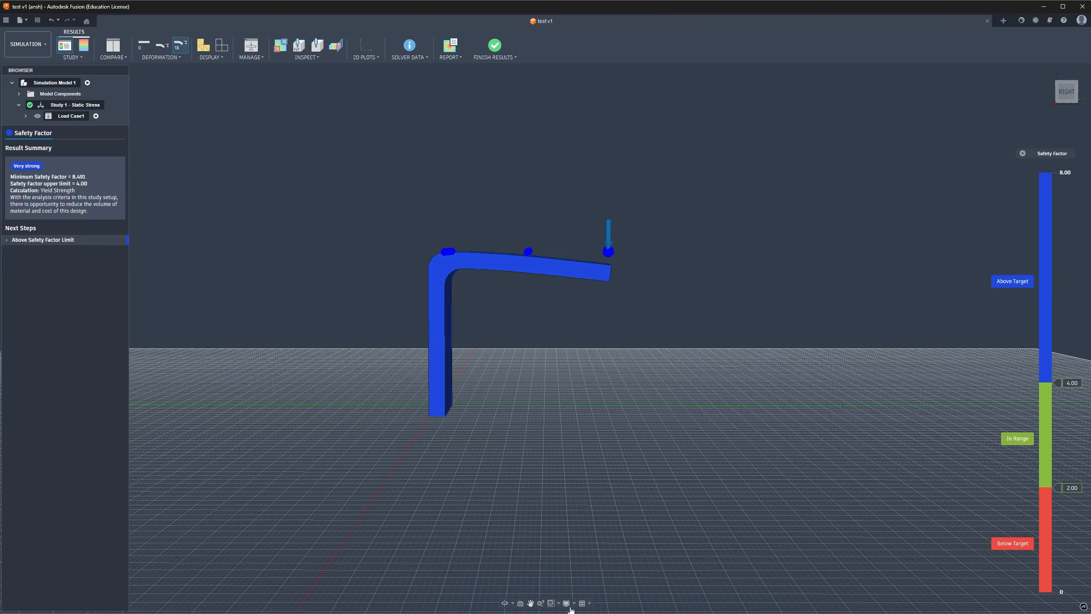
left_click(182, 59)
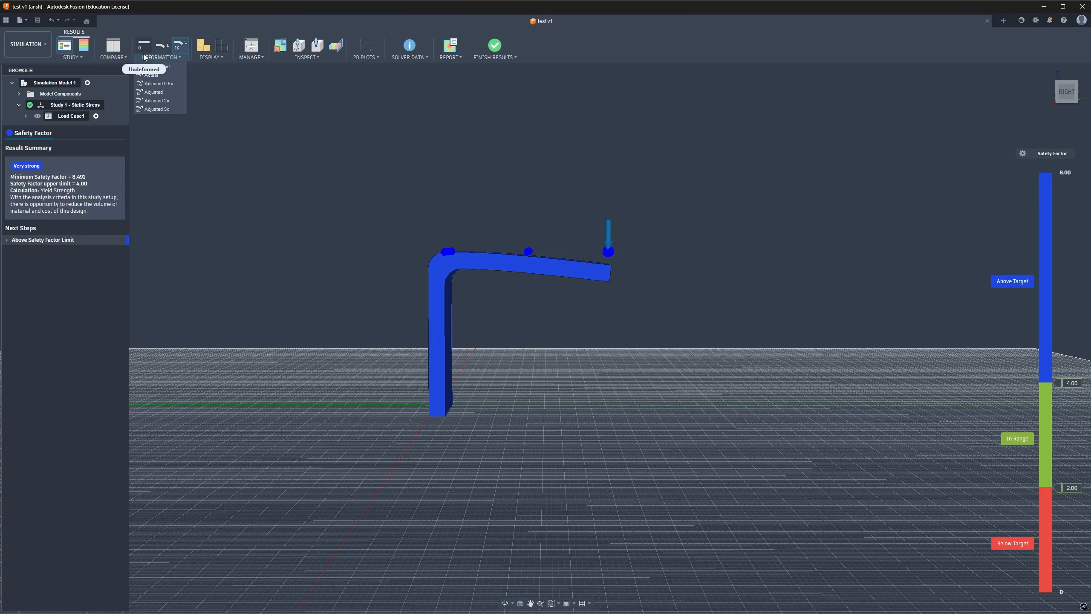
left_click(163, 47)
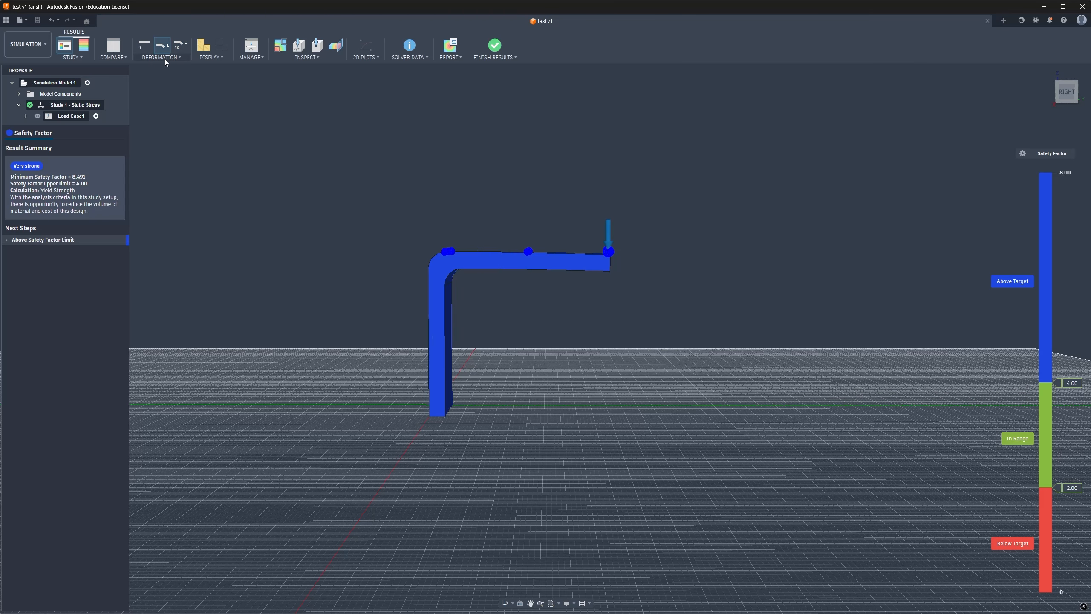
Step: Compare the bracket's Undeformed shape with its Actual deformation in the results
left_click(164, 58)
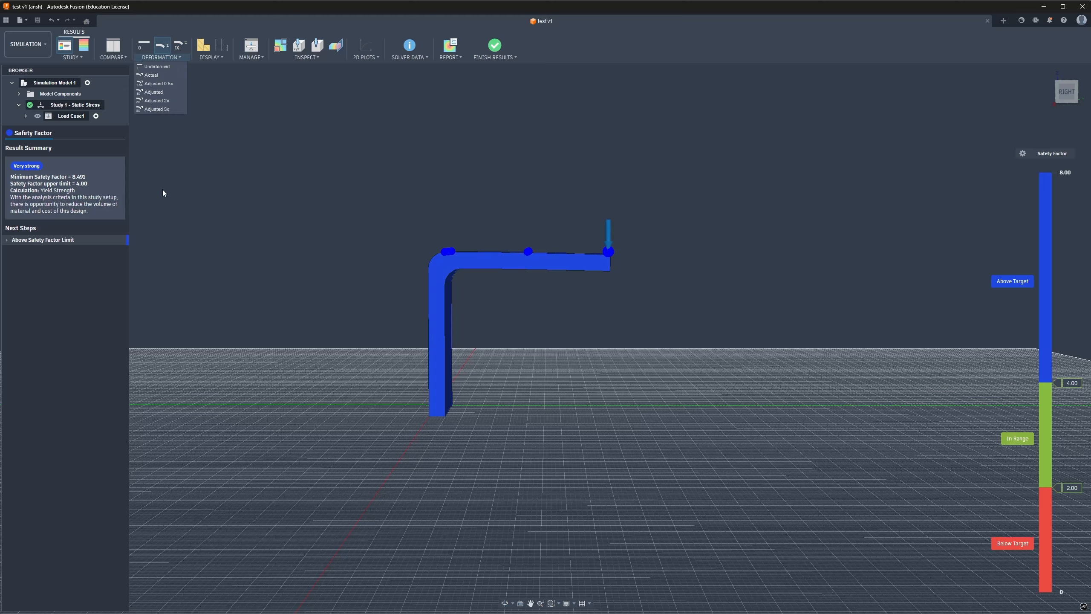
left_click(166, 71)
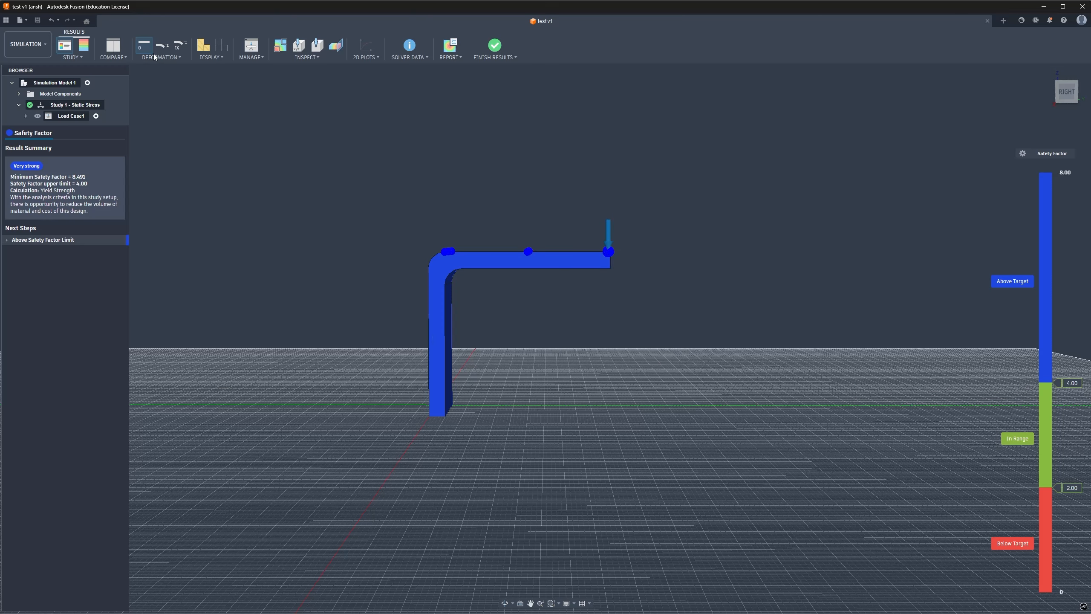
left_click(165, 58)
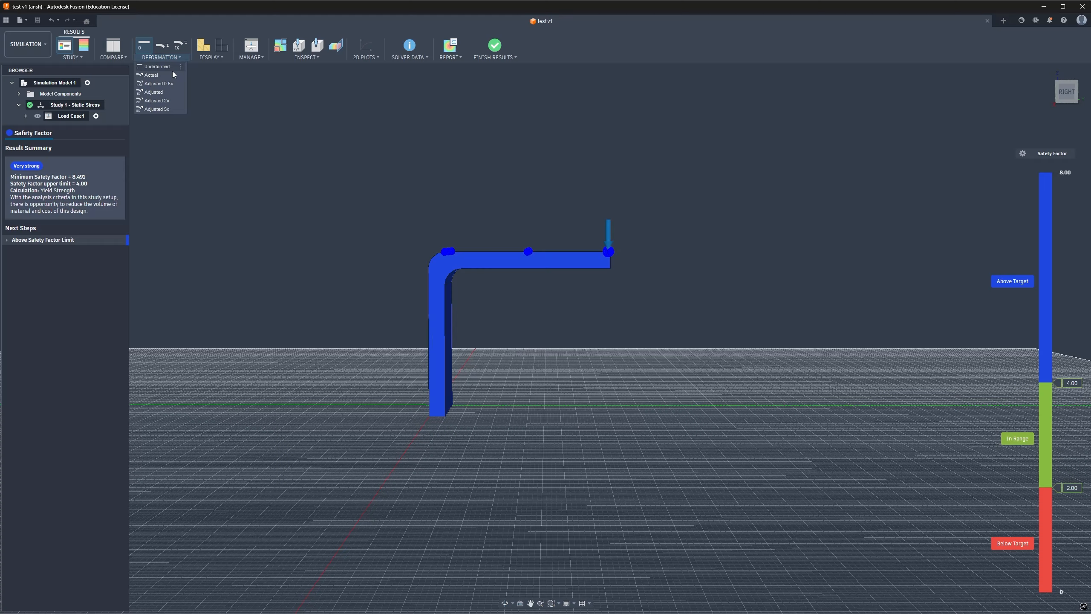
left_click(155, 75)
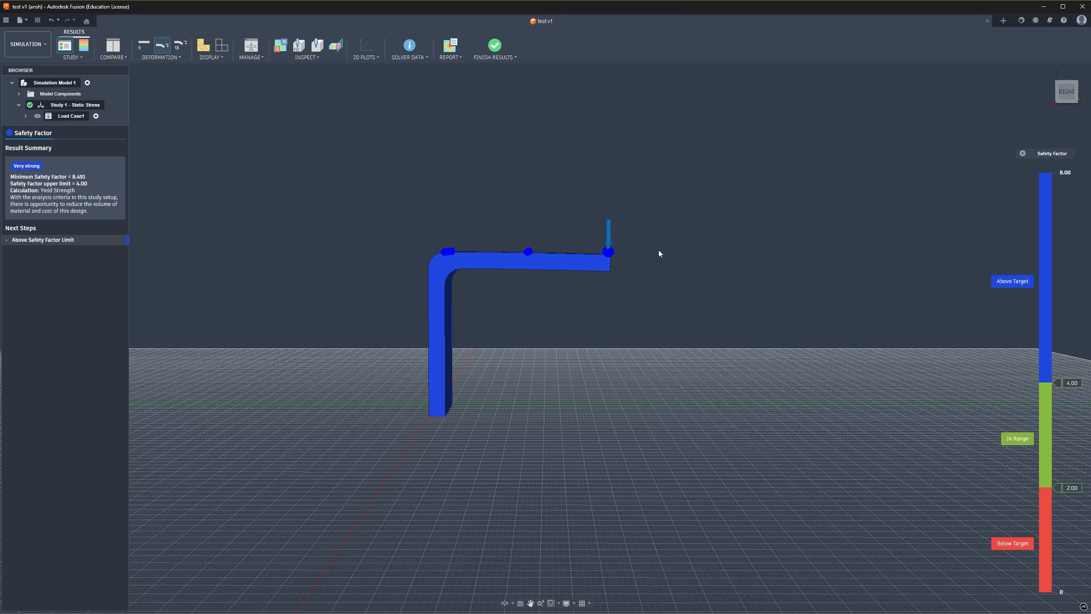
Step: View the bracket squarely from the right side and show its deformation at Adjusted 0.5x
scroll(615, 263, "up", 4)
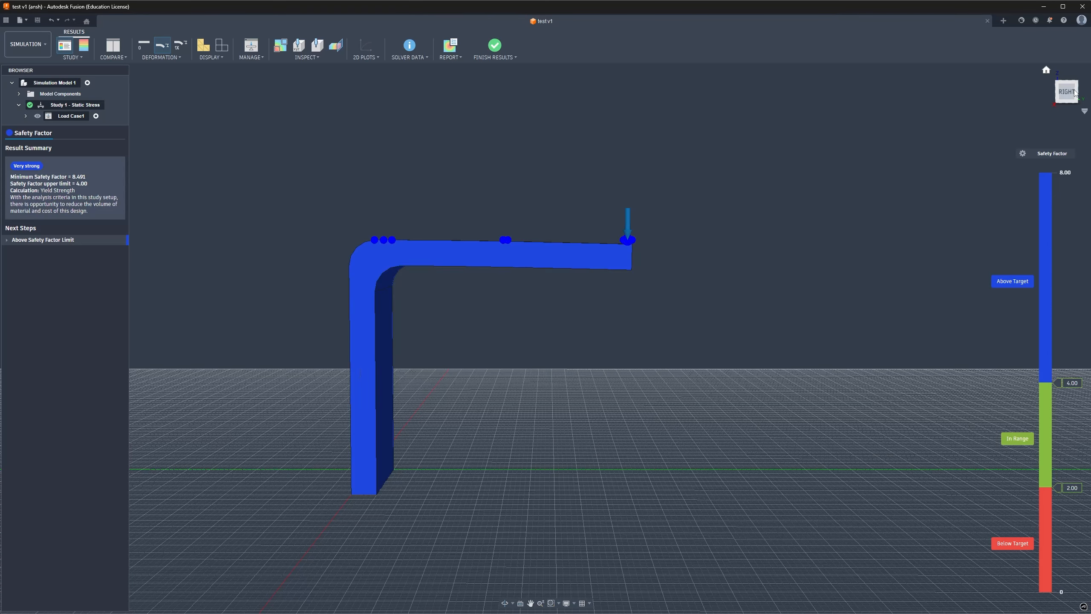
scroll(493, 308, "up", 3)
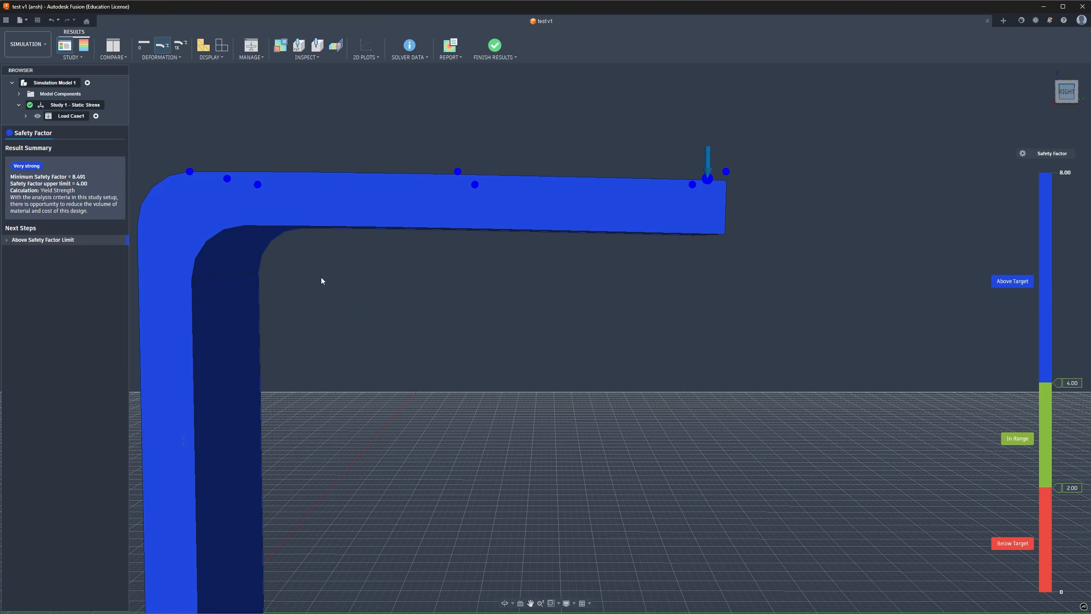
scroll(364, 352, "down", 5)
scroll(198, 498, "down", 2)
scroll(373, 421, "up", 3)
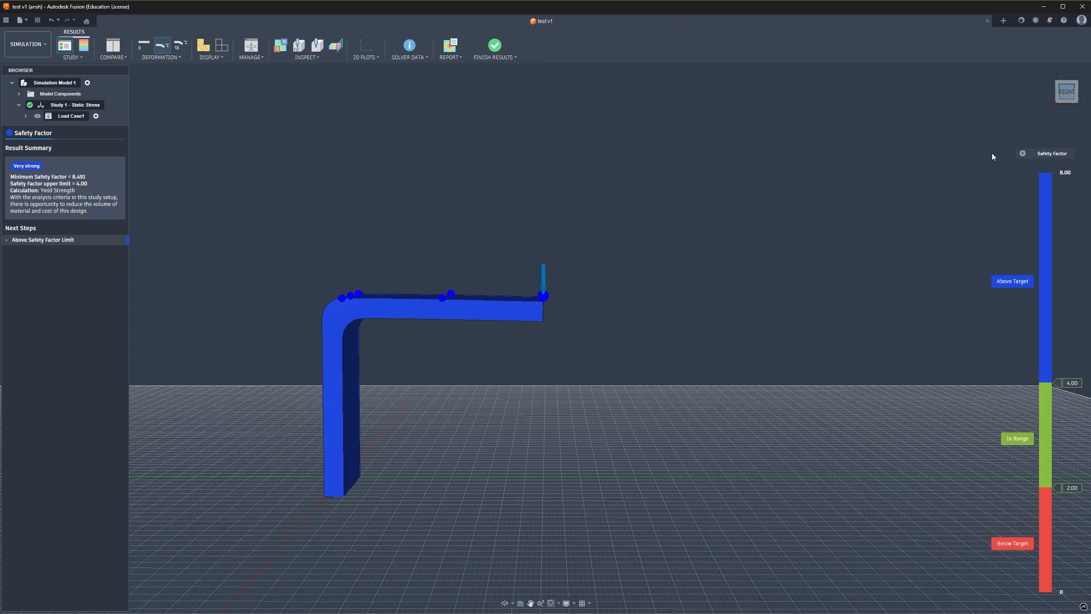
left_click(1067, 91)
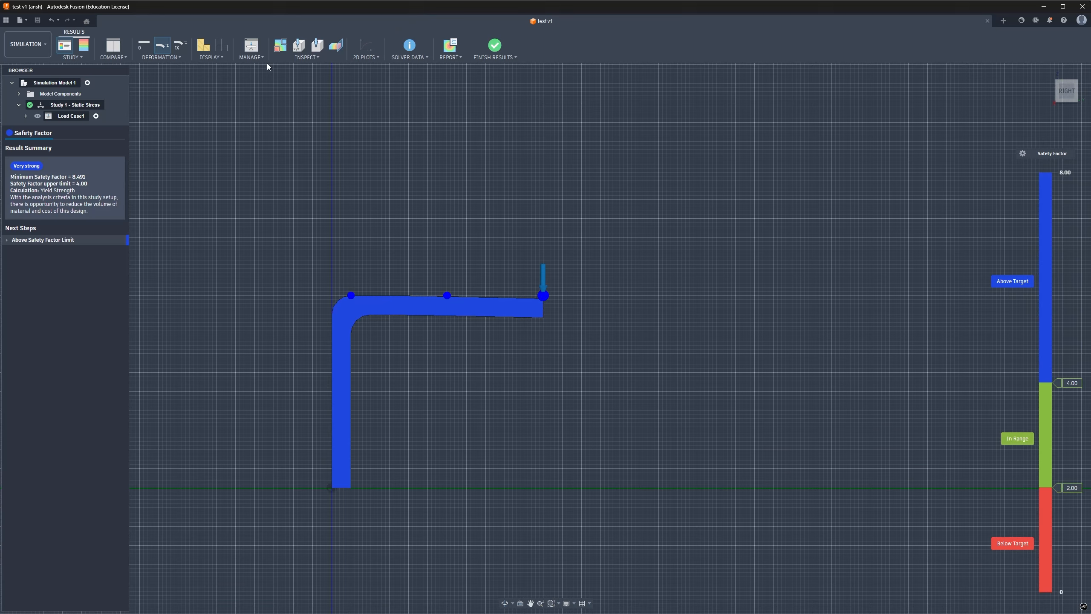
left_click(167, 58)
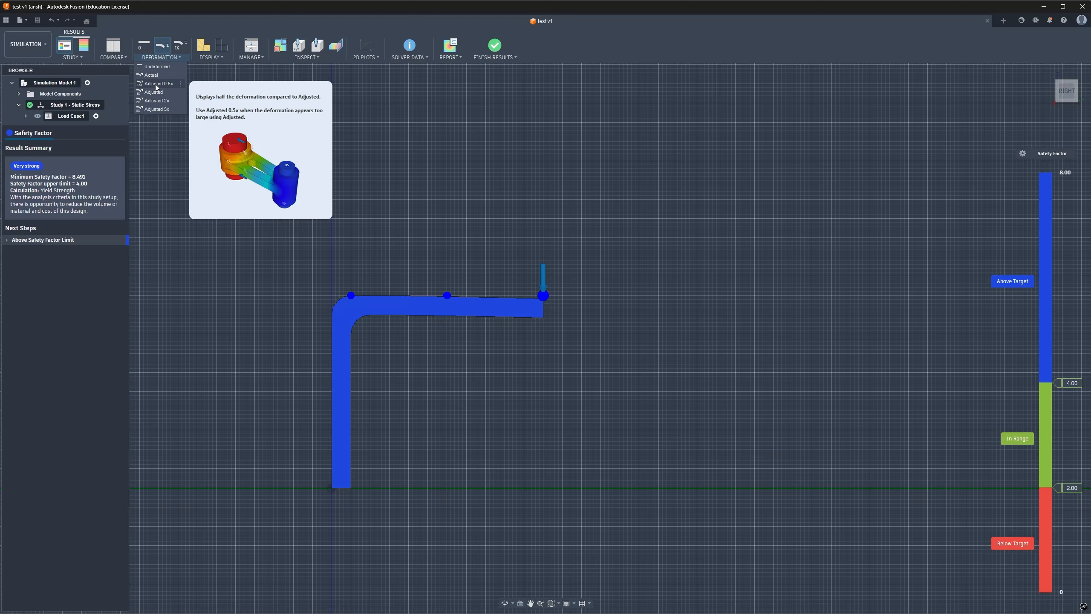
left_click(156, 85)
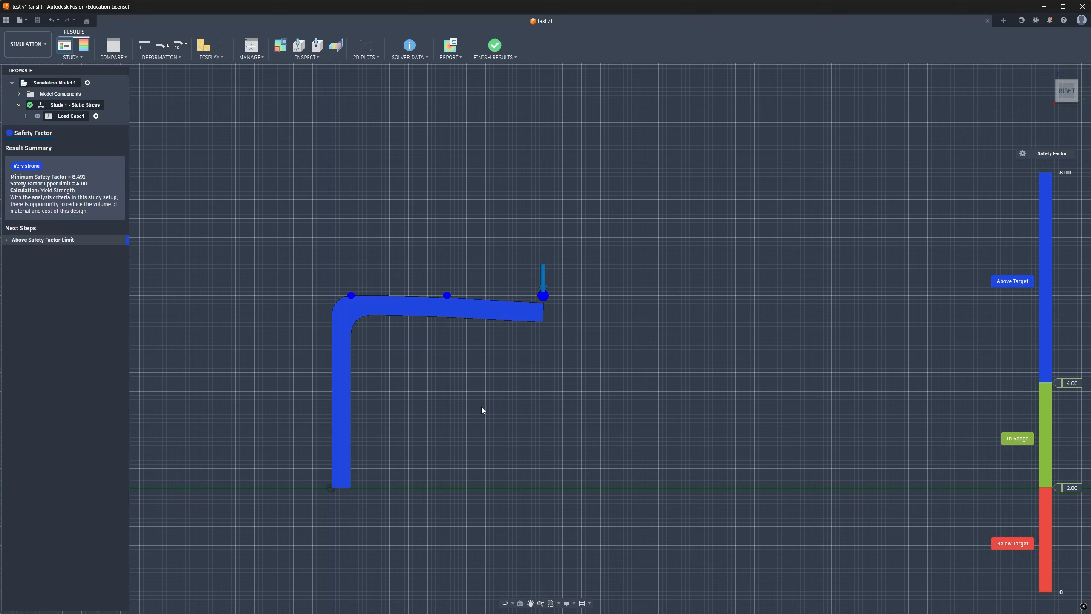
Step: Compare the bracket's Actual deformation with the Adjusted deformation, leaving Adjusted displayed
left_click(162, 59)
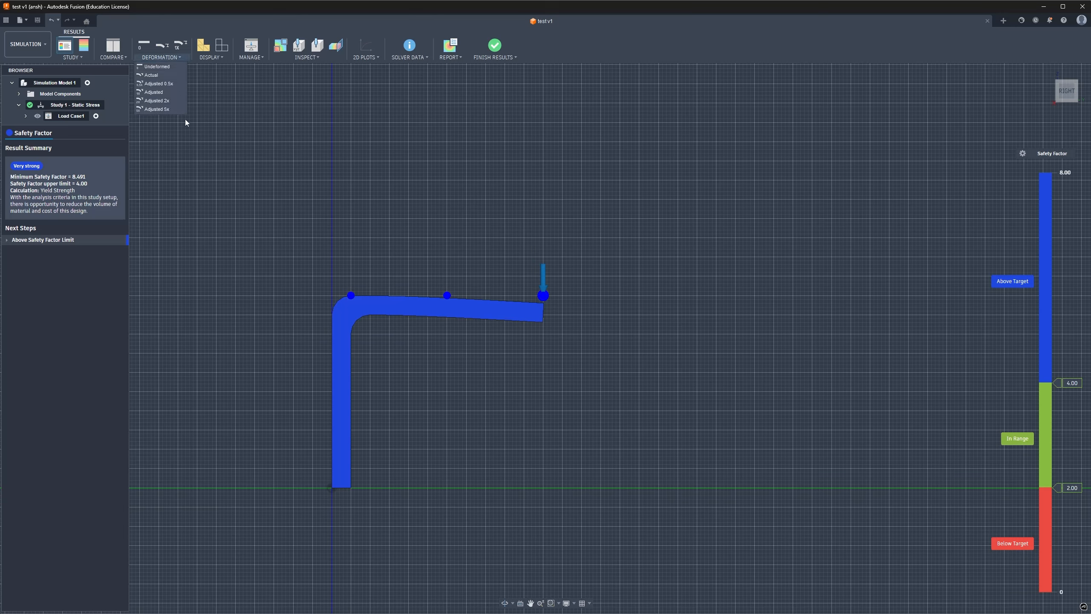
left_click(155, 75)
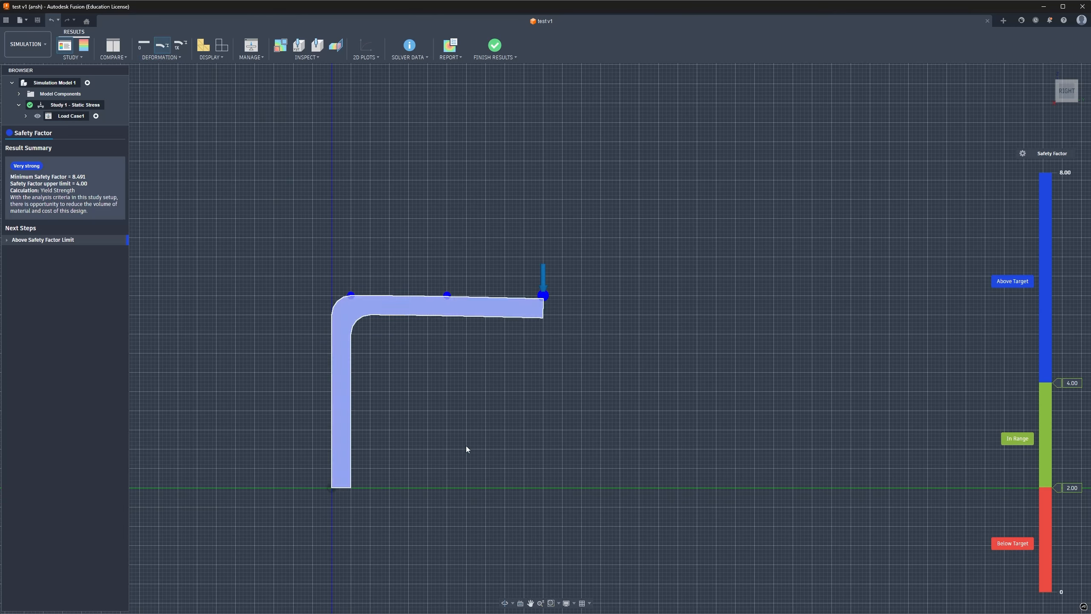
left_click(177, 45)
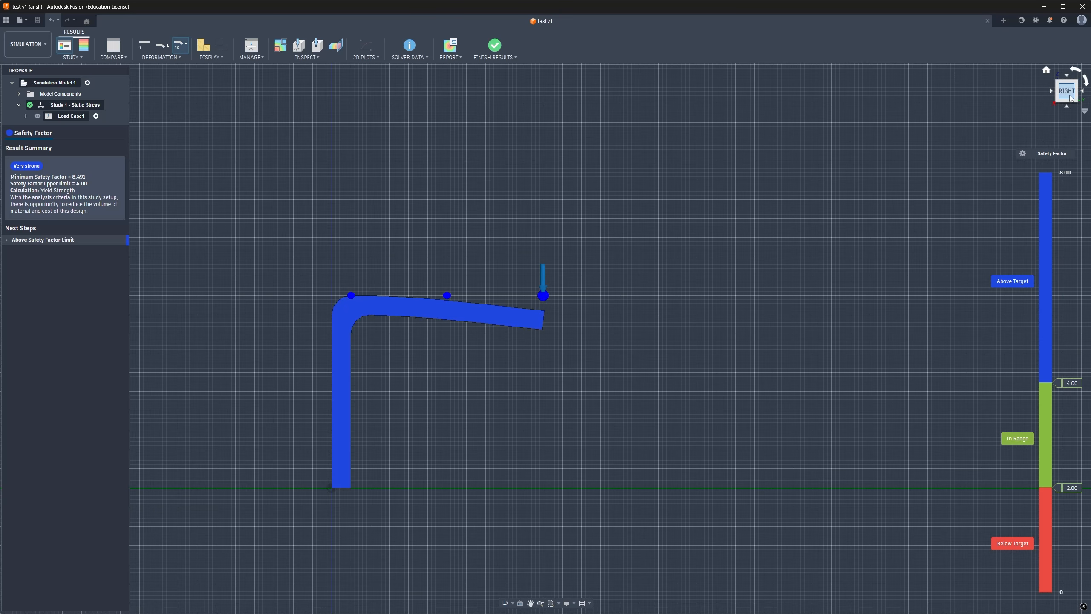
Step: Examine the bracket's Adjusted deformation from below, from above and from the home view
left_click_drag(1068, 91, 1031, 66)
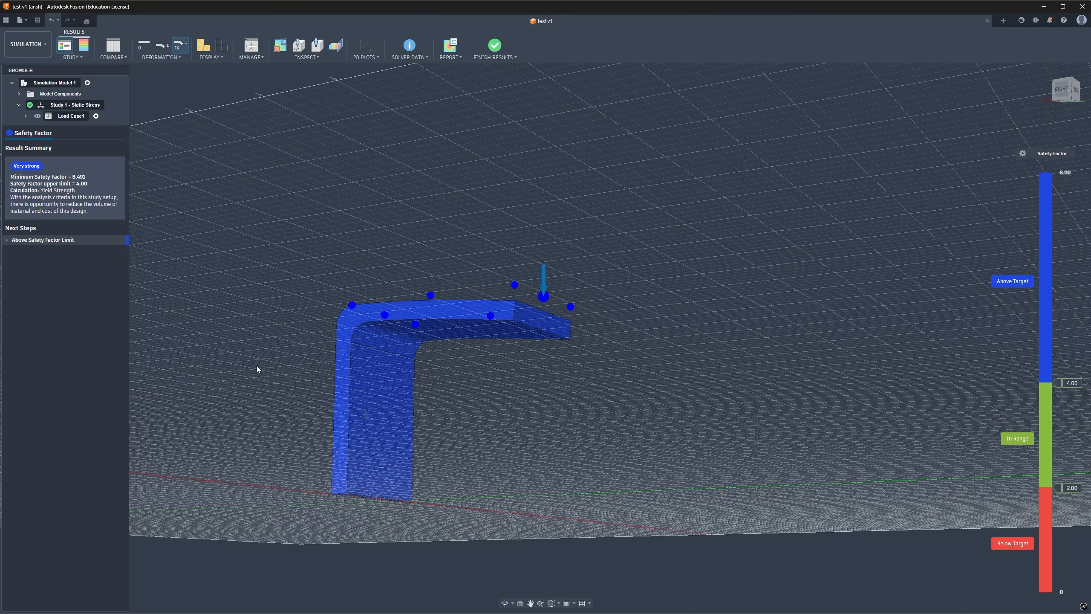
left_click(1047, 69)
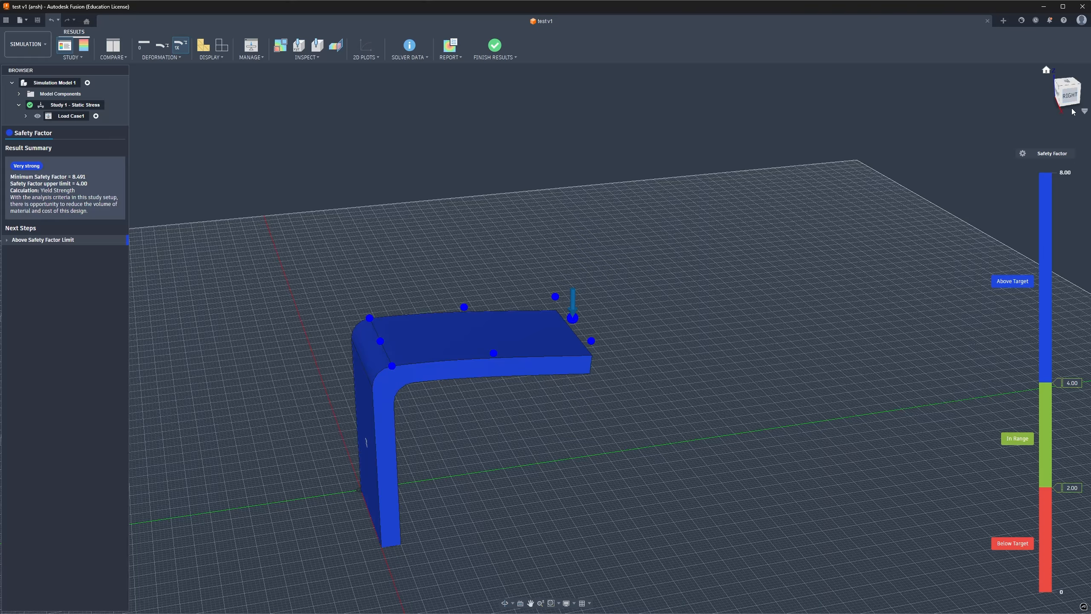
left_click_drag(1062, 102, 1046, 107)
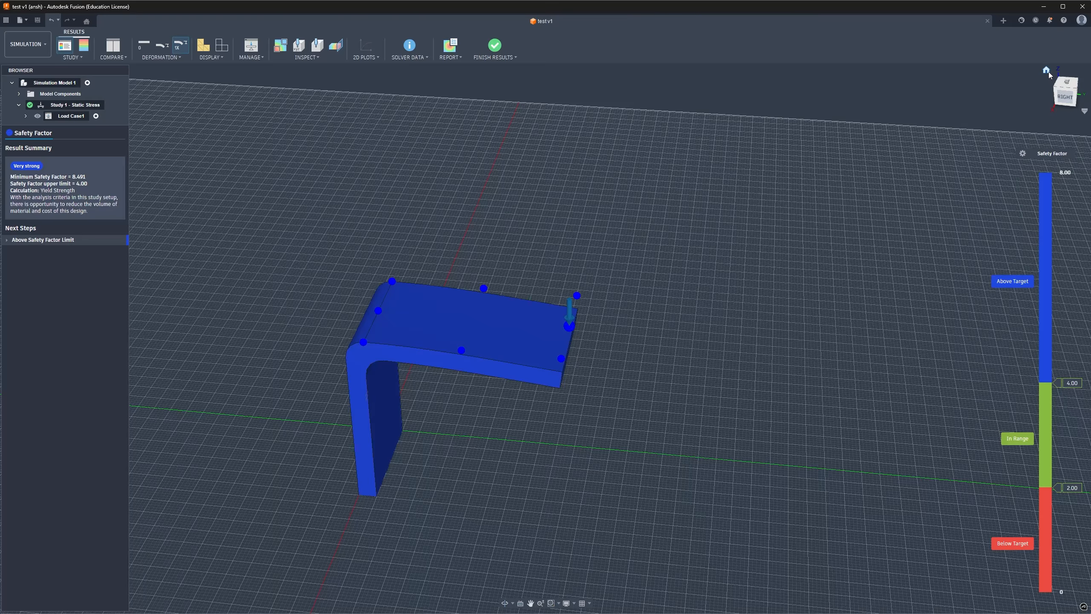
left_click(1047, 69)
scroll(558, 435, "up", 4)
scroll(531, 438, "down", 8)
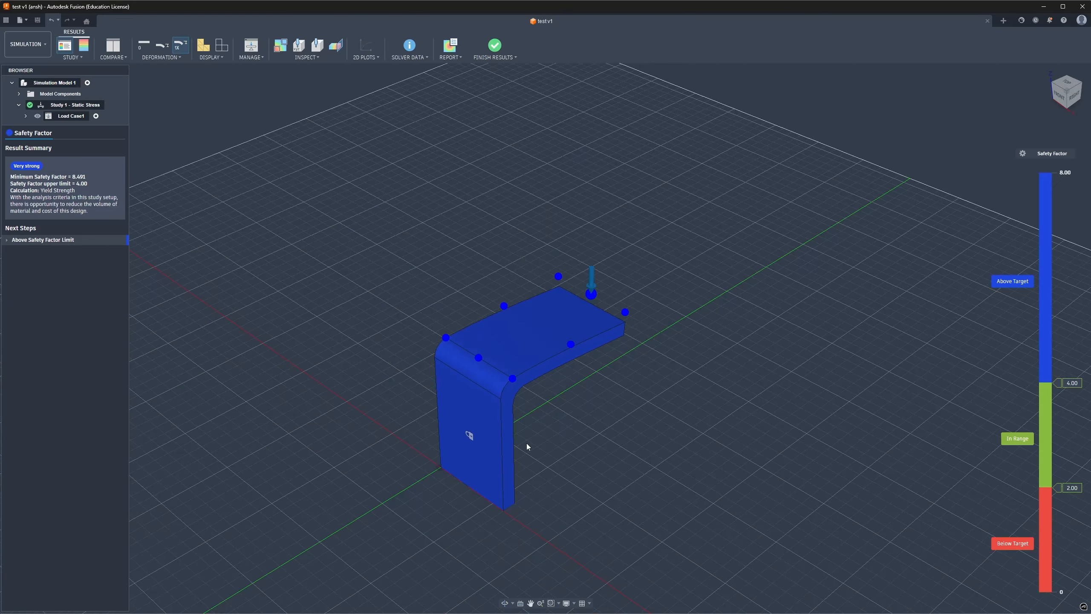
scroll(538, 529, "up", 3)
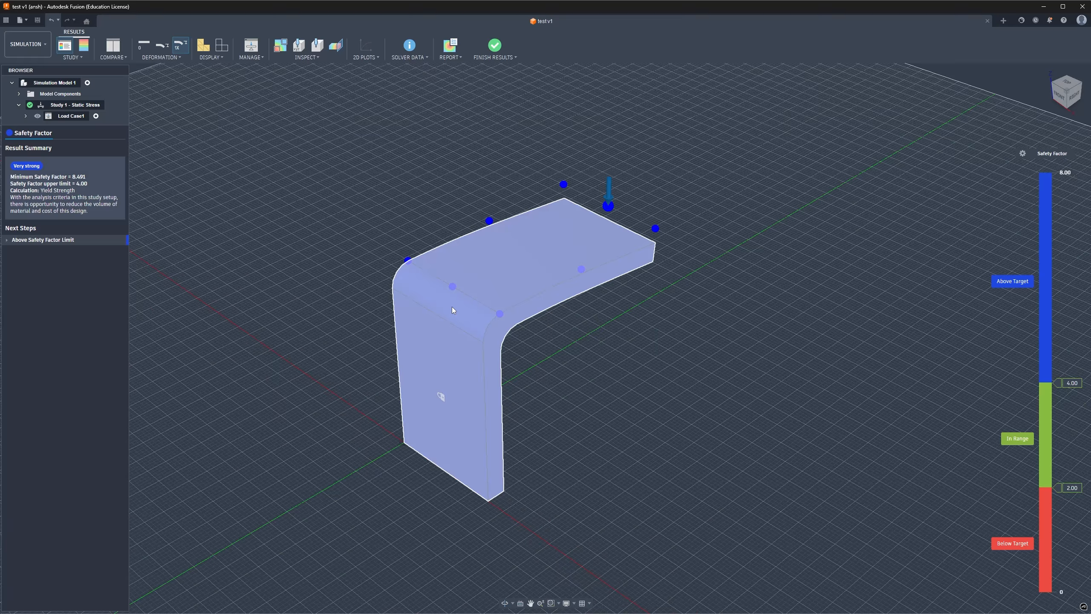
left_click(1075, 96)
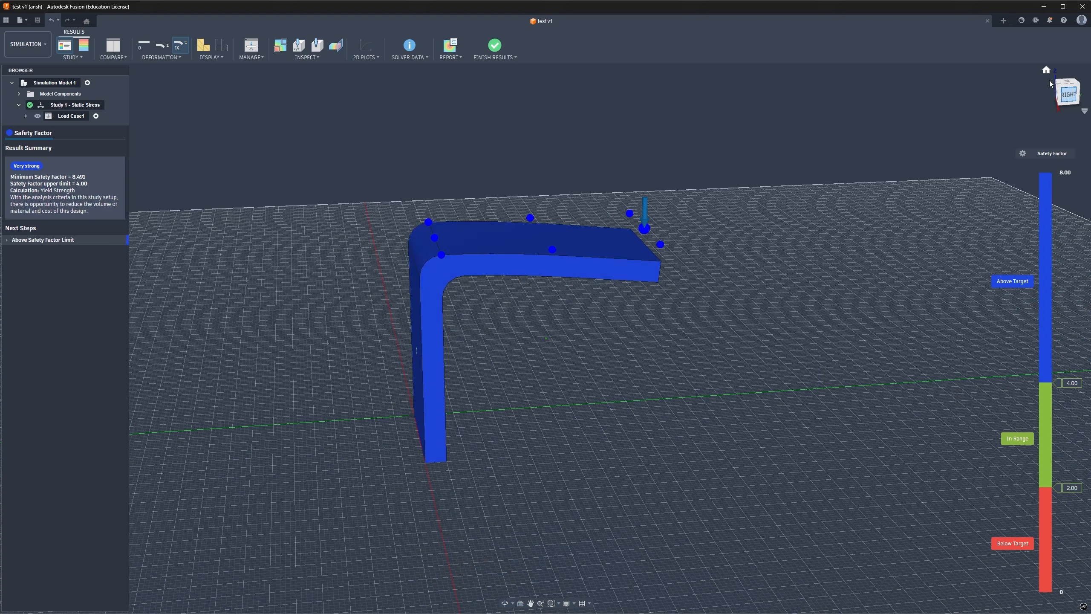
Step: Turn on the mesh view and inspect the mesh elements, node count and element count on the deformed bracket
left_click(209, 59)
left_click(210, 59)
left_click(209, 60)
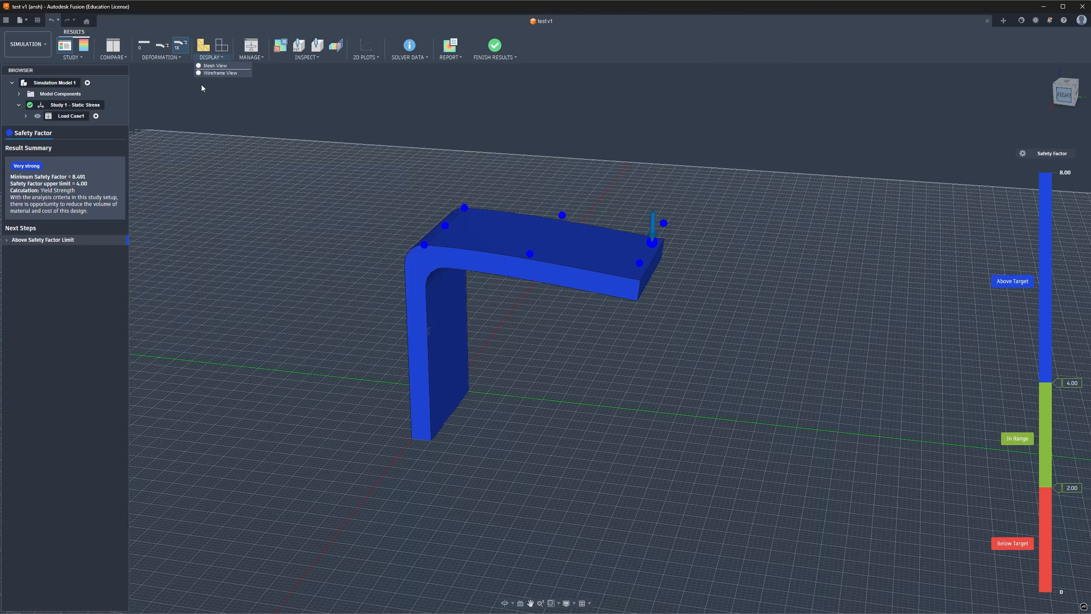
left_click(215, 66)
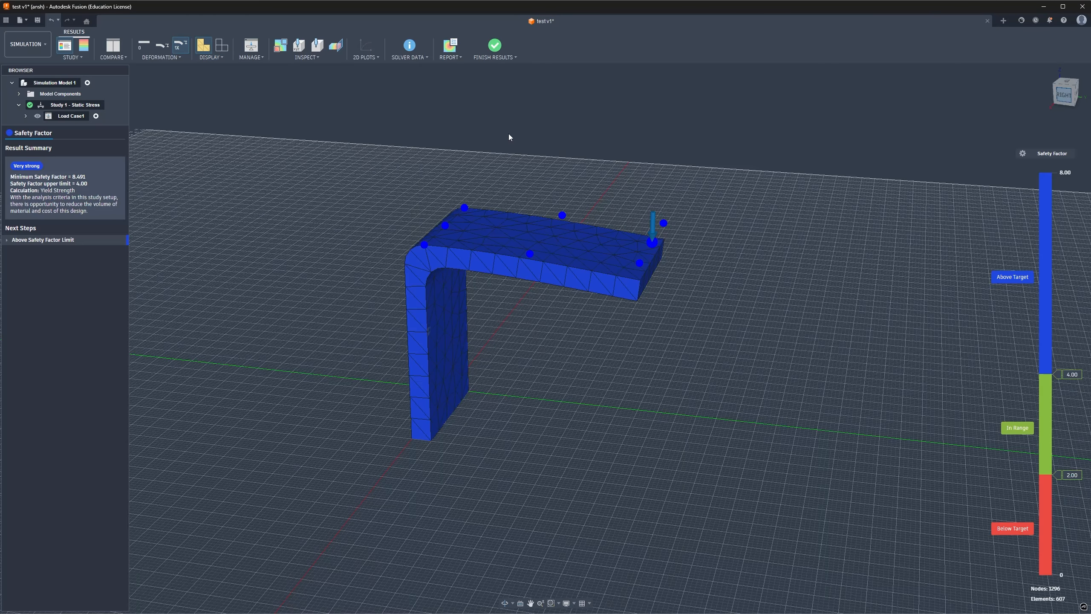
left_click(1063, 84)
mouse_move(1079, 100)
left_mouse_down()
mouse_move(1070, 83)
mouse_move(1073, 102)
mouse_move(1018, 97)
mouse_move(1057, 75)
mouse_move(1073, 92)
mouse_move(1060, 95)
left_mouse_up()
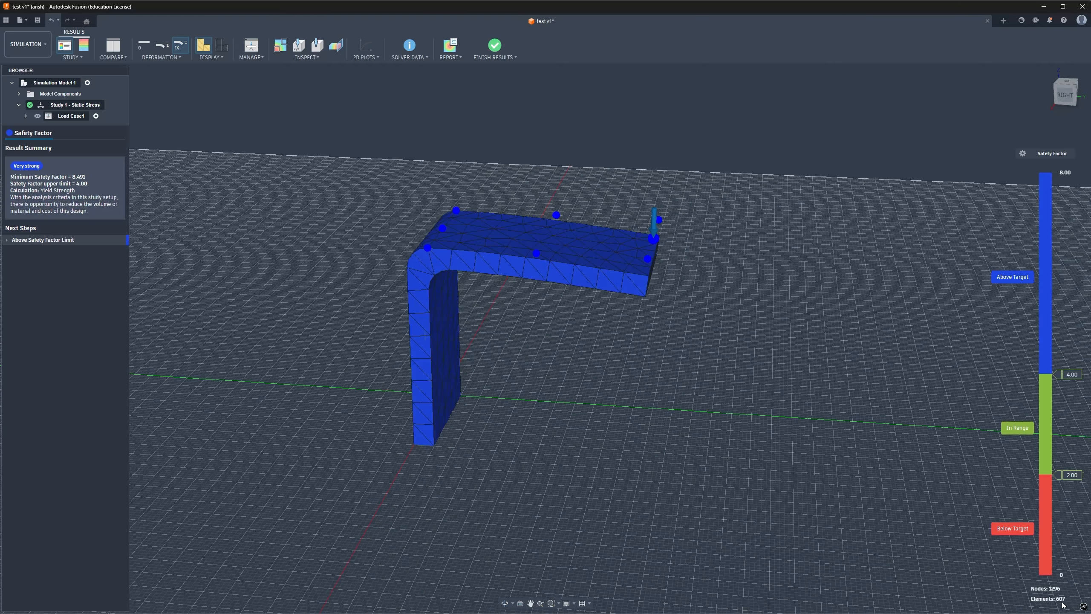
scroll(674, 452, "down", 2)
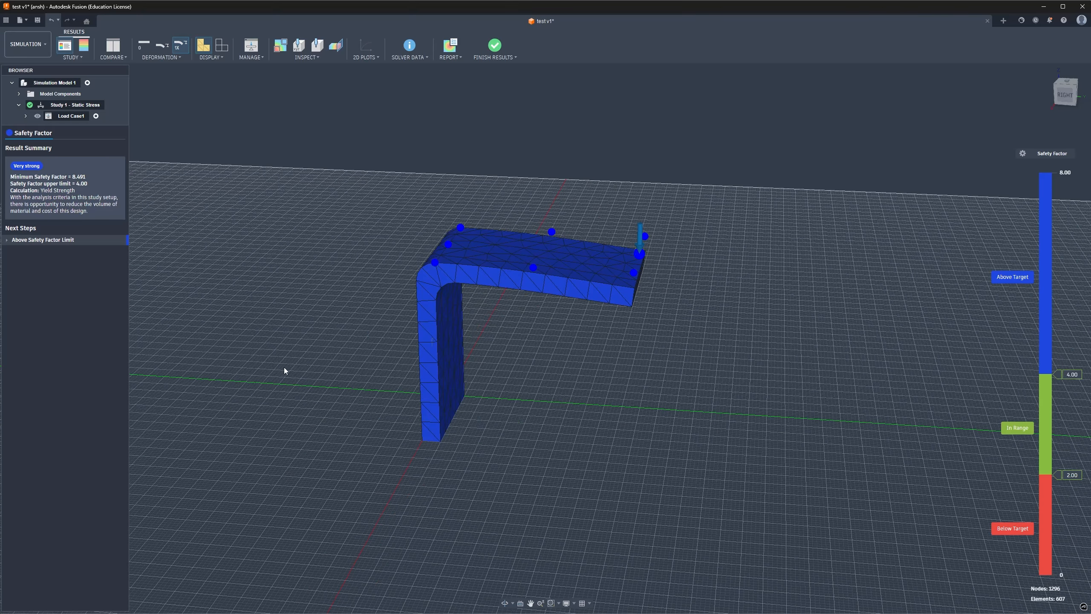
scroll(284, 367, "up", 3)
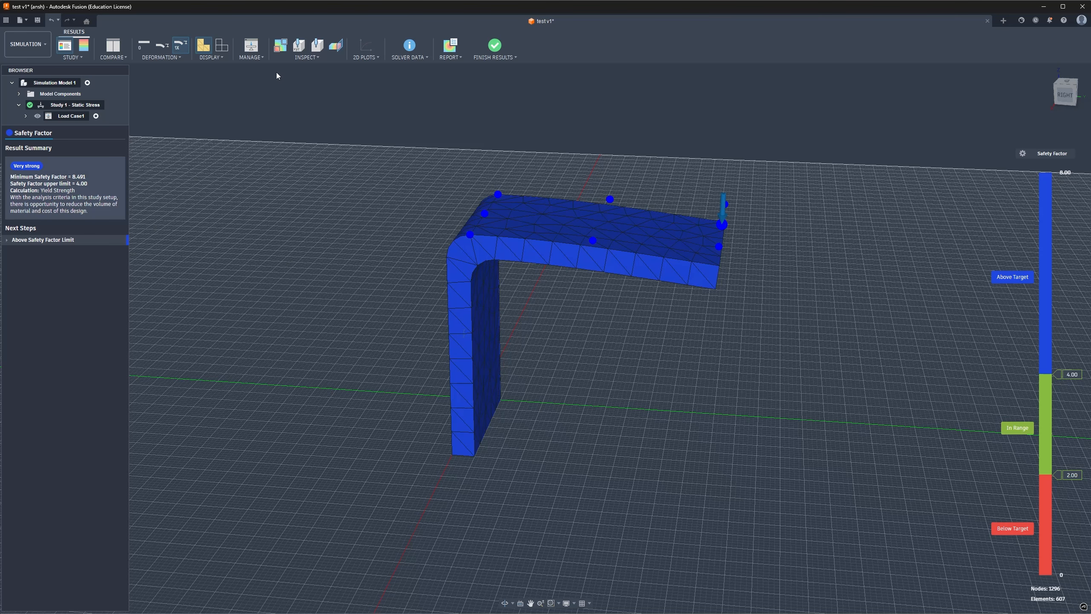
Step: Toggle the undeformed wireframe reference on and off, and turn off the mesh view
left_click(209, 57)
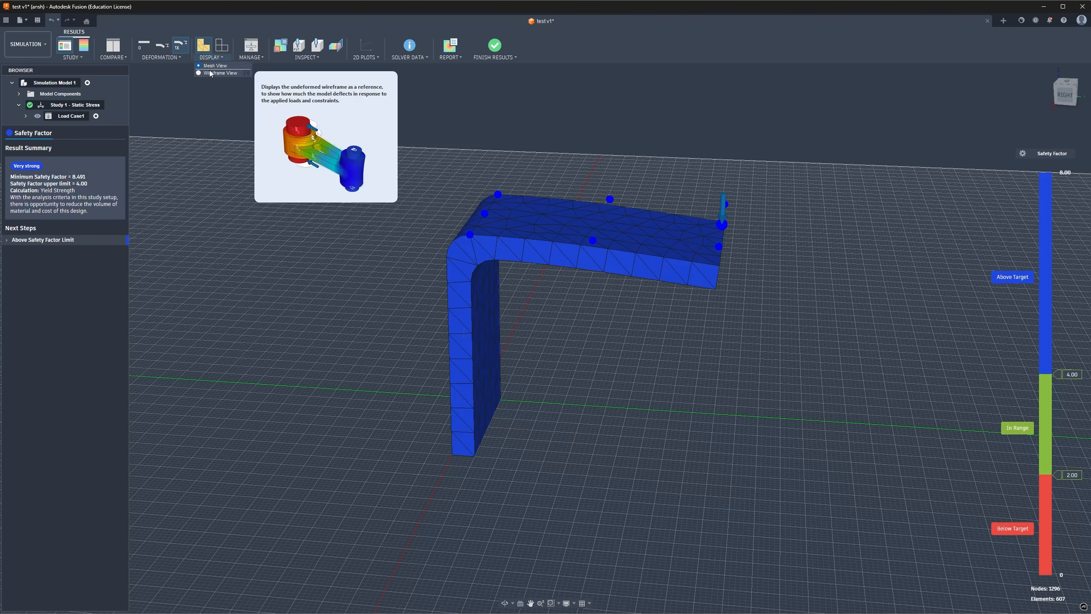
left_click(210, 73)
left_click(209, 58)
left_click(208, 72)
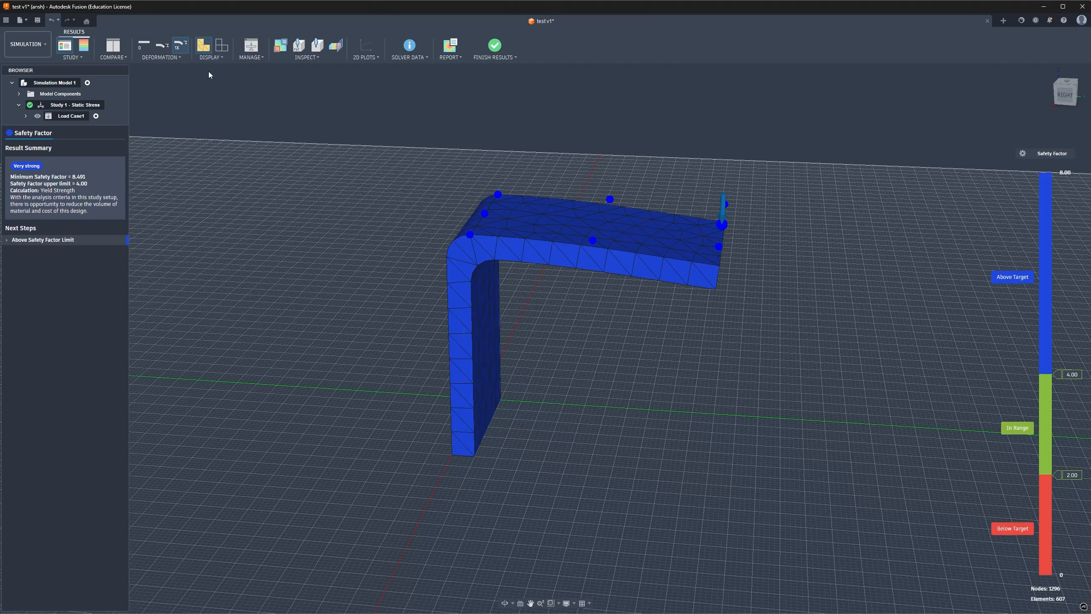
left_click(203, 47)
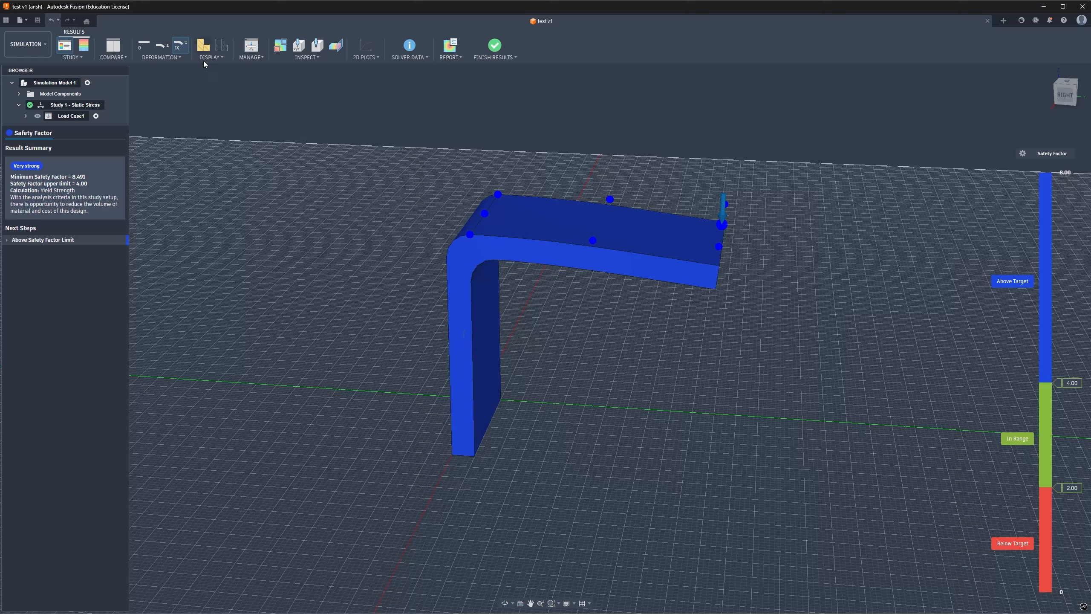
left_click(239, 59)
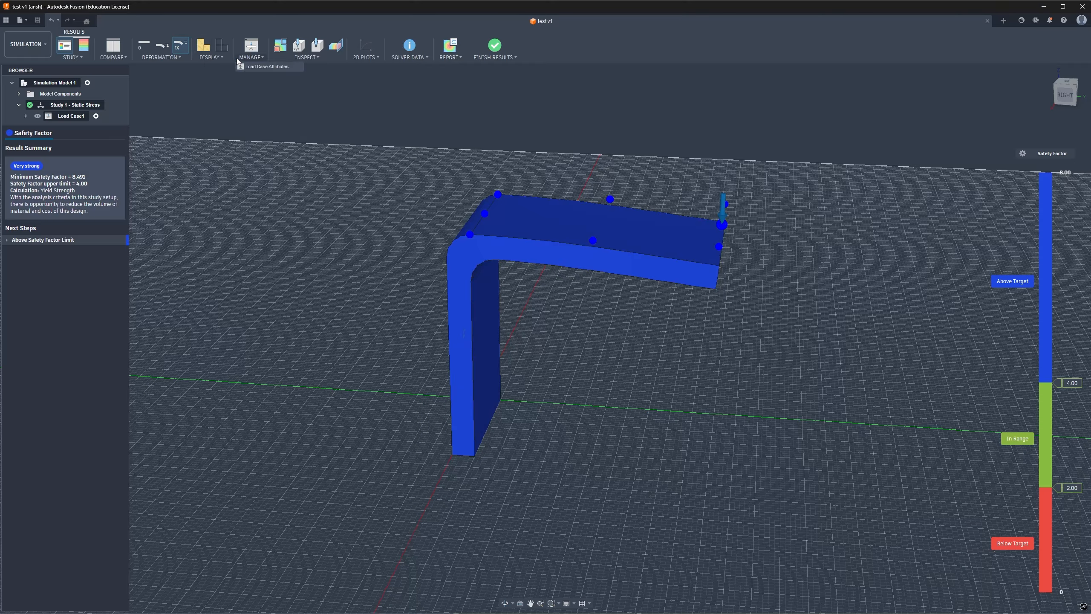
left_click(306, 57)
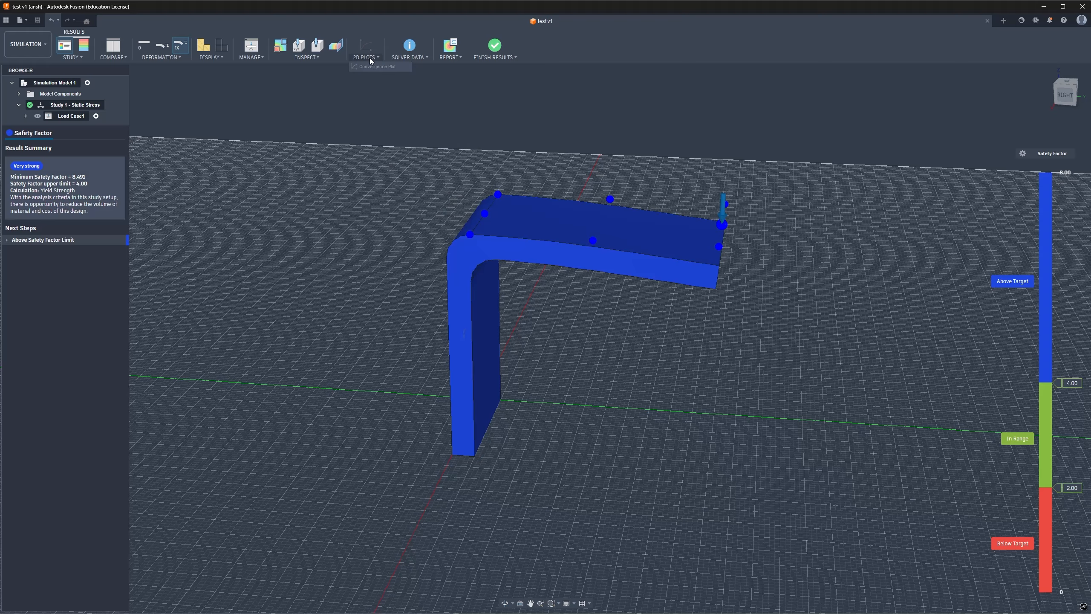
mouse_move(395, 55)
mouse_move(494, 51)
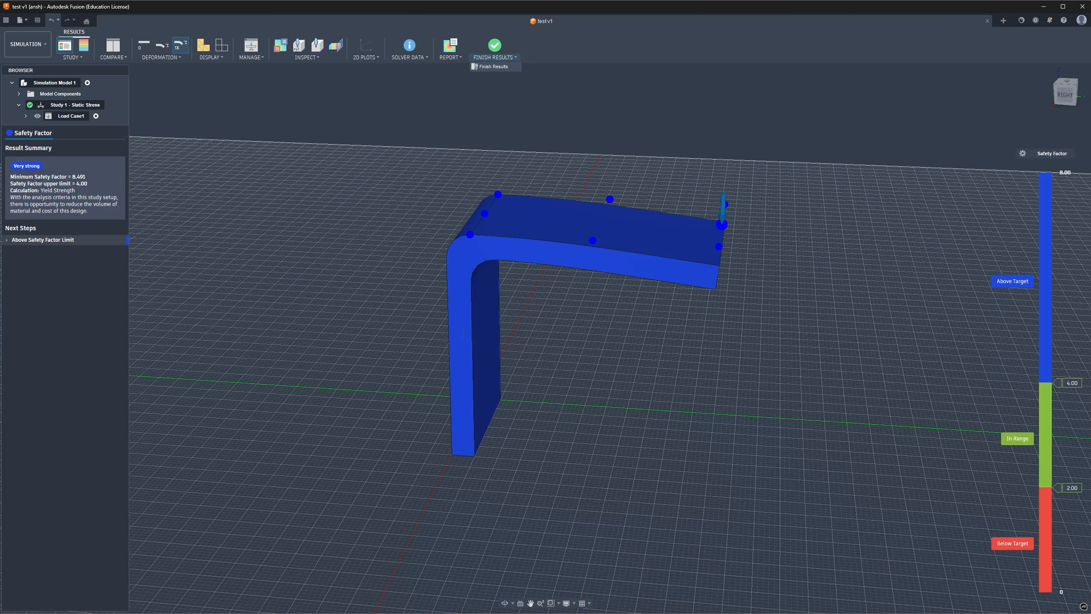
left_click(1023, 153)
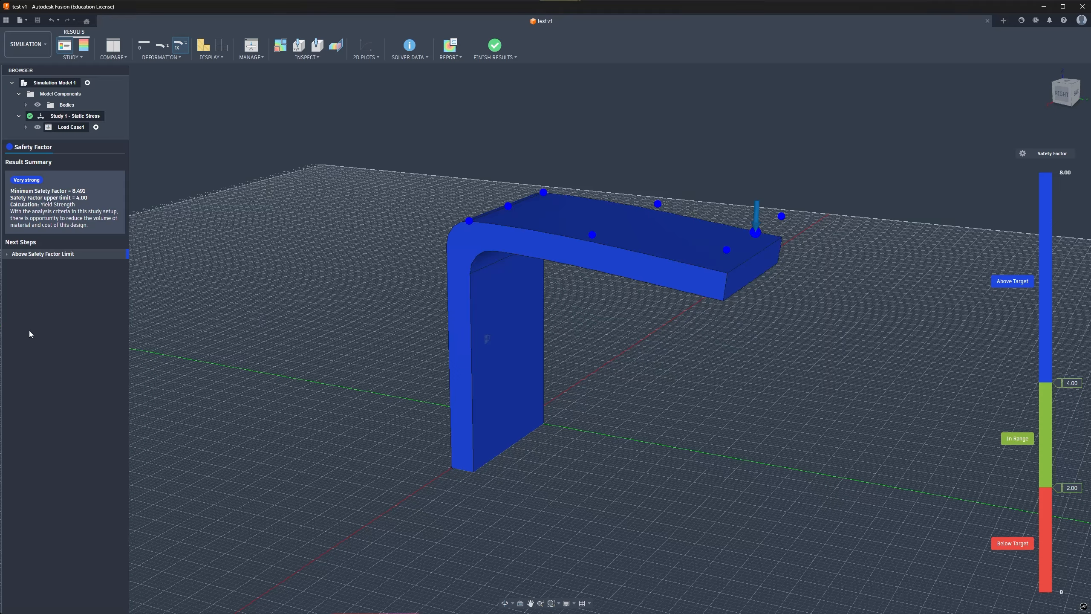
Step: Open the detailed results list and view the bracket's Von Mises and 3rd Principal stress
left_click(84, 51)
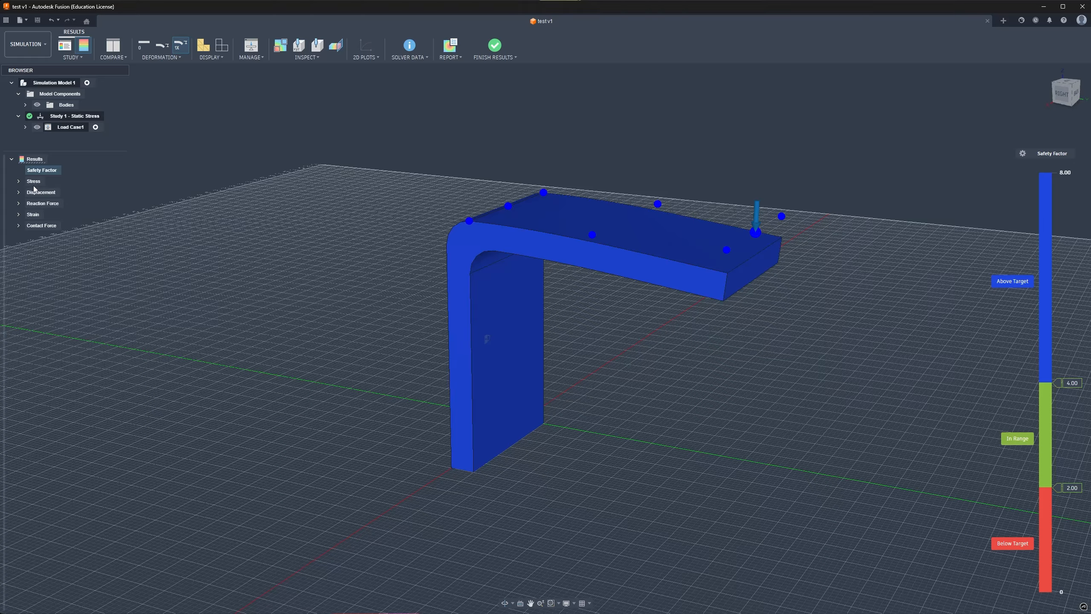
left_click(18, 183)
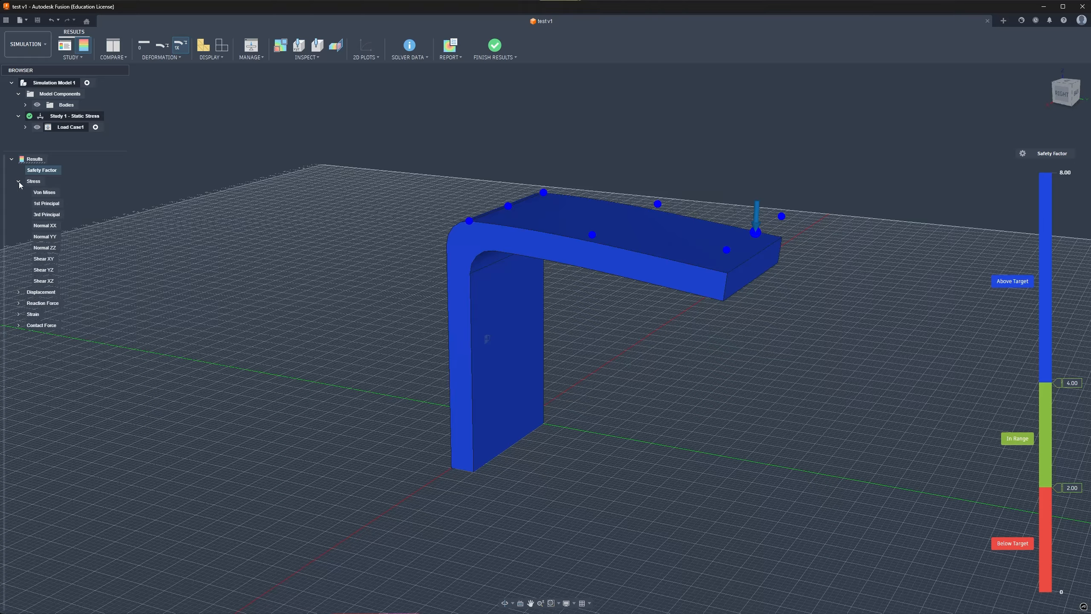
left_click(45, 193)
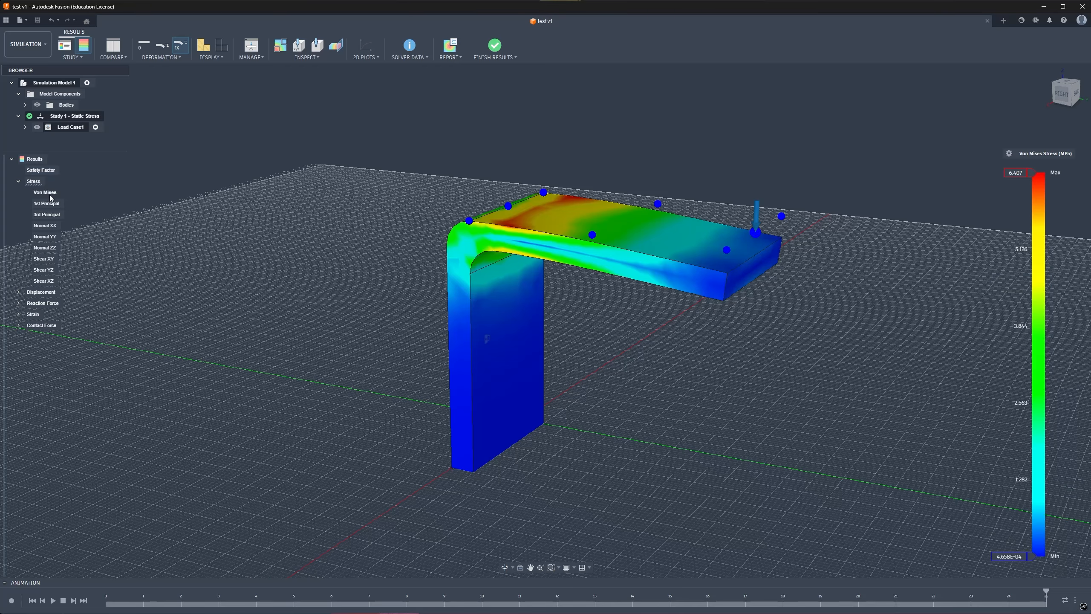
left_click(48, 215)
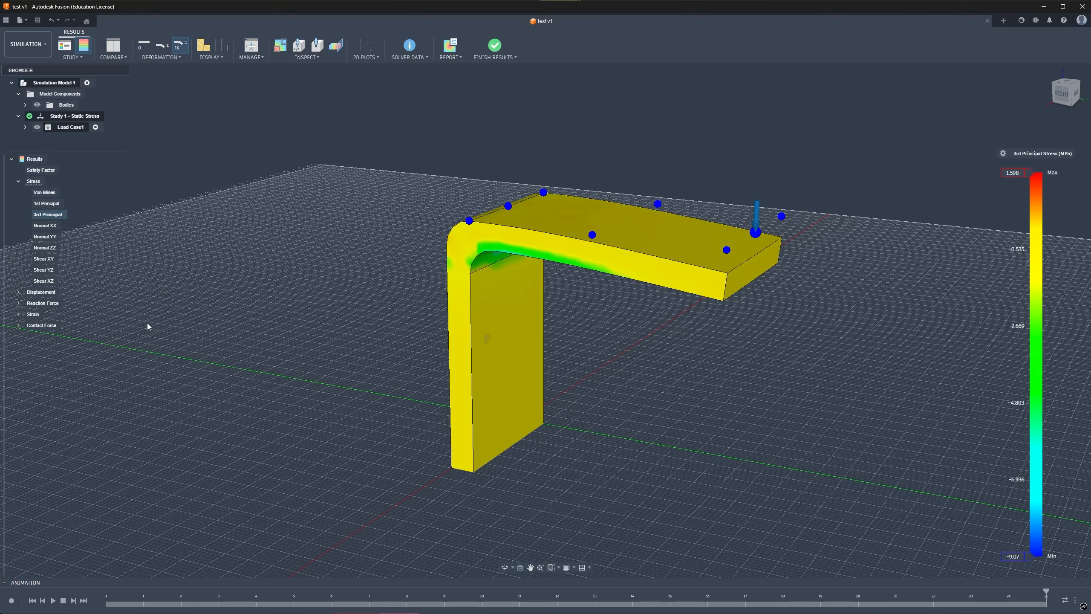
Step: View the bracket's Total, Y and Z displacement results
left_click(18, 292)
left_click(38, 304)
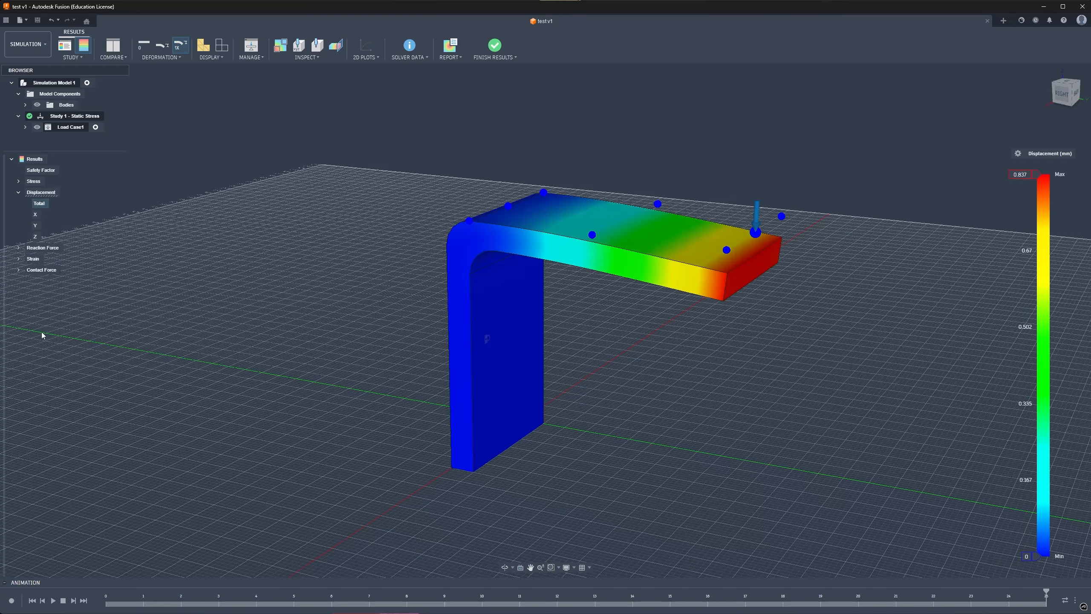
left_click(34, 225)
left_click(36, 237)
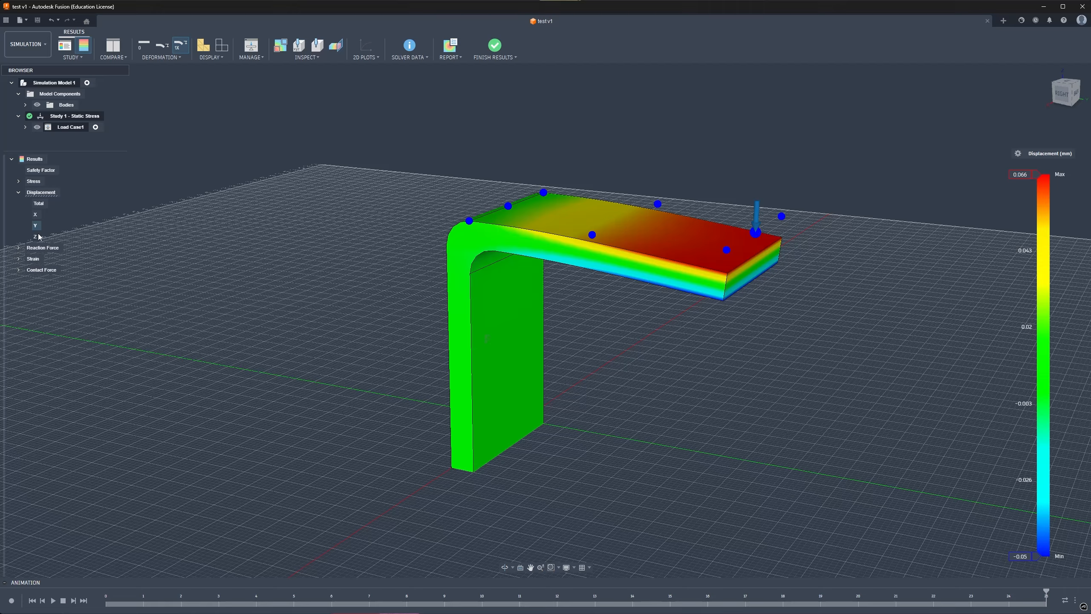
Step: Expand the reaction force results and display the bracket's Equivalent strain
left_click(22, 249)
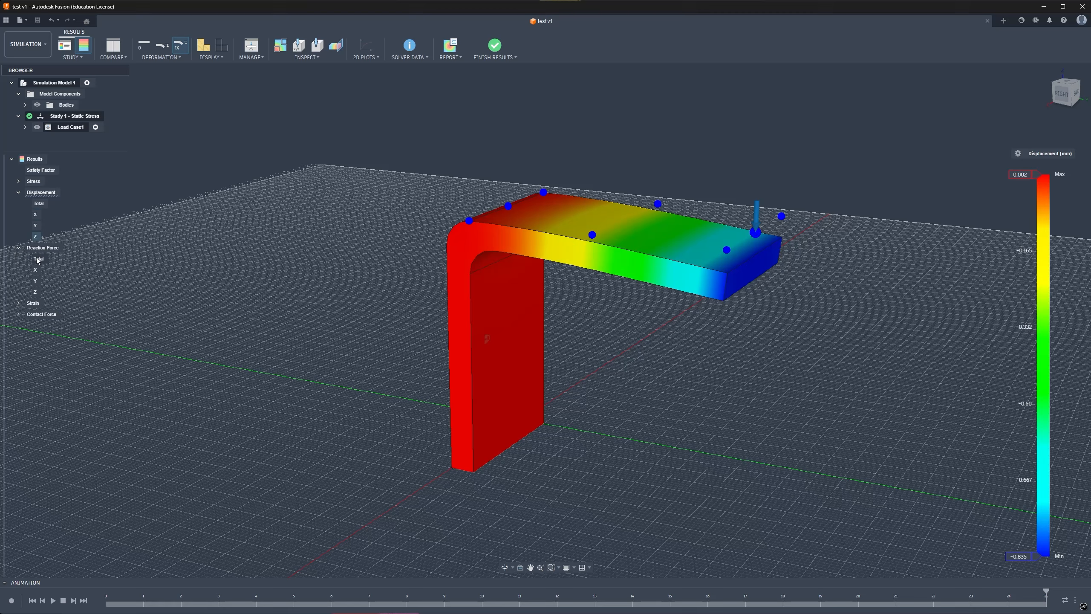
left_click(18, 259)
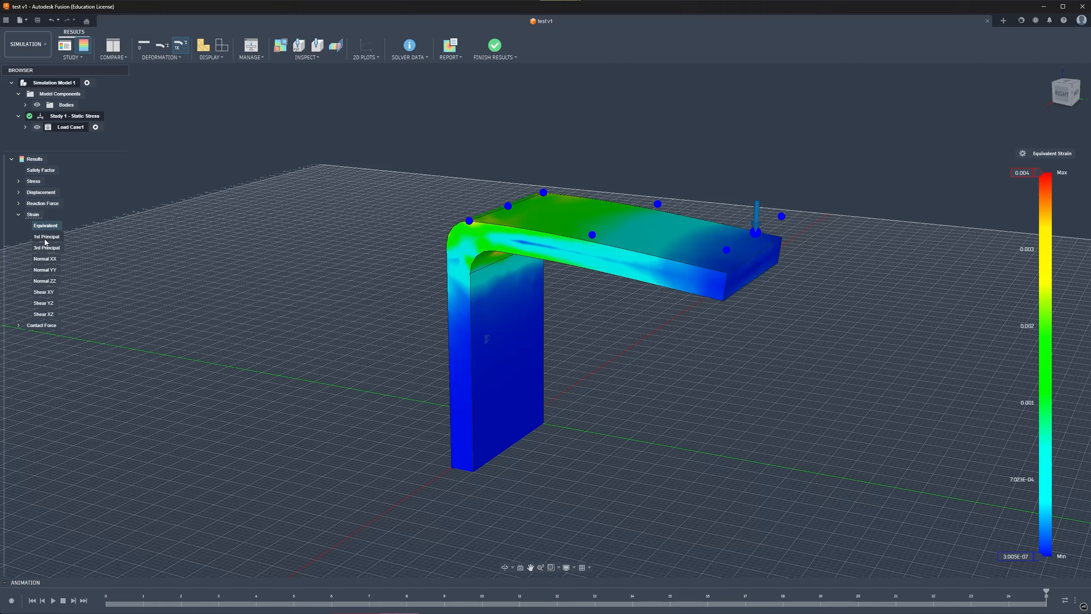
Step: Display the bracket's Normal ZZ strain and expand the contact force, reaction force, displacement and stress result groups
left_click(51, 281)
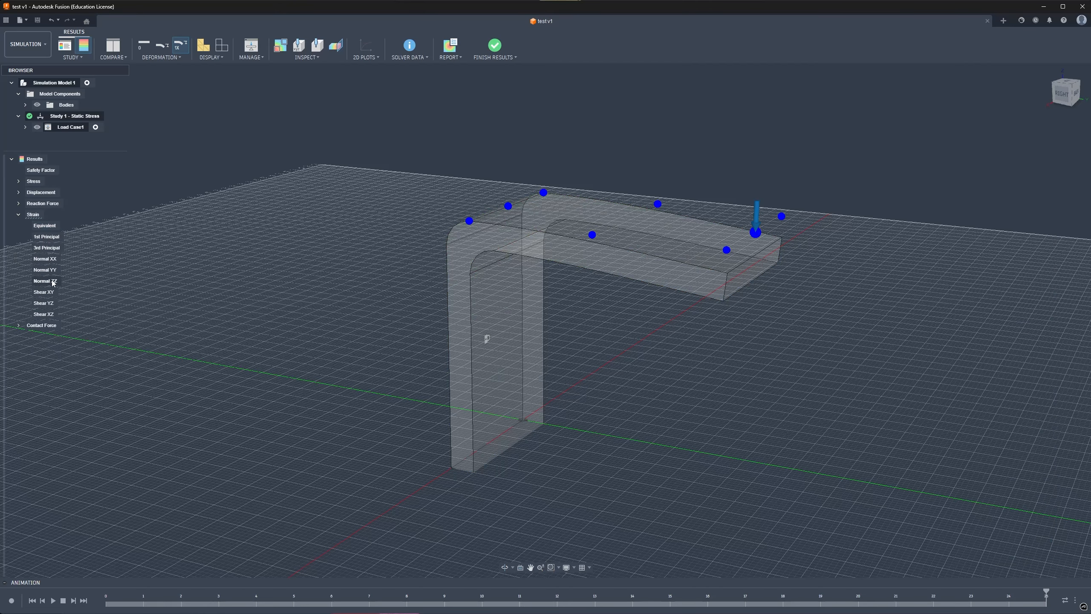
left_click(18, 326)
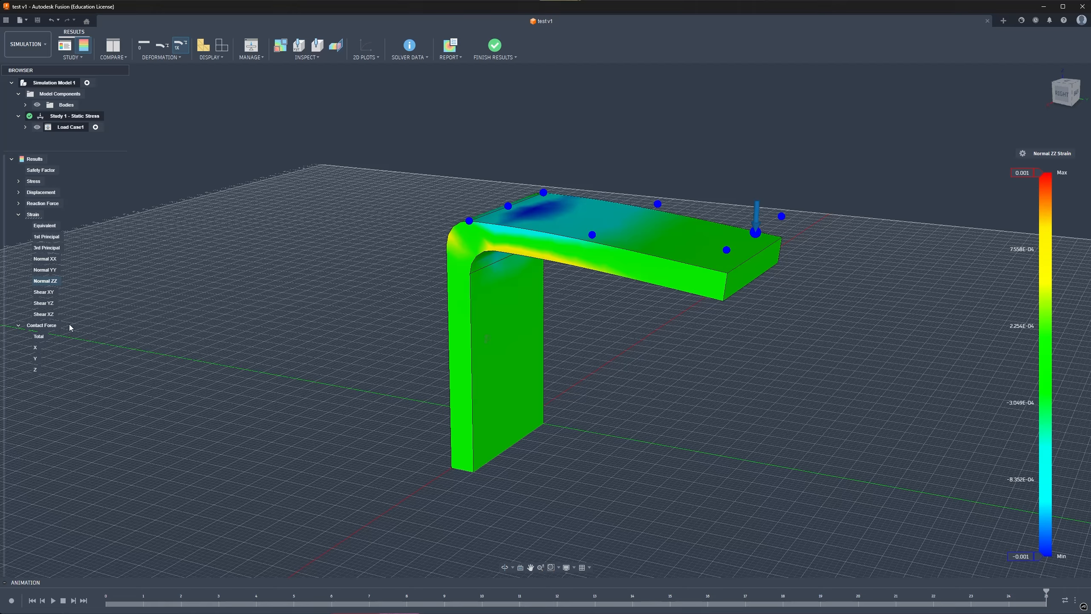
left_click(19, 203)
left_click(19, 193)
left_click(19, 182)
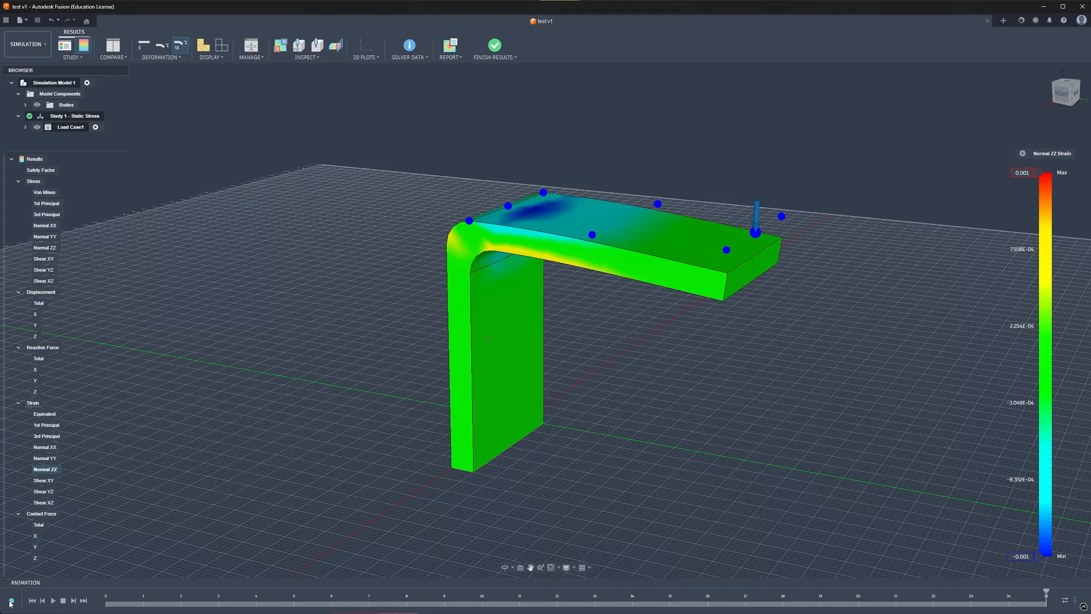
Step: Play the animation of the Normal ZZ strain and switch the displayed result back to Safety Factor
mouse_move(11, 612)
left_click(53, 600)
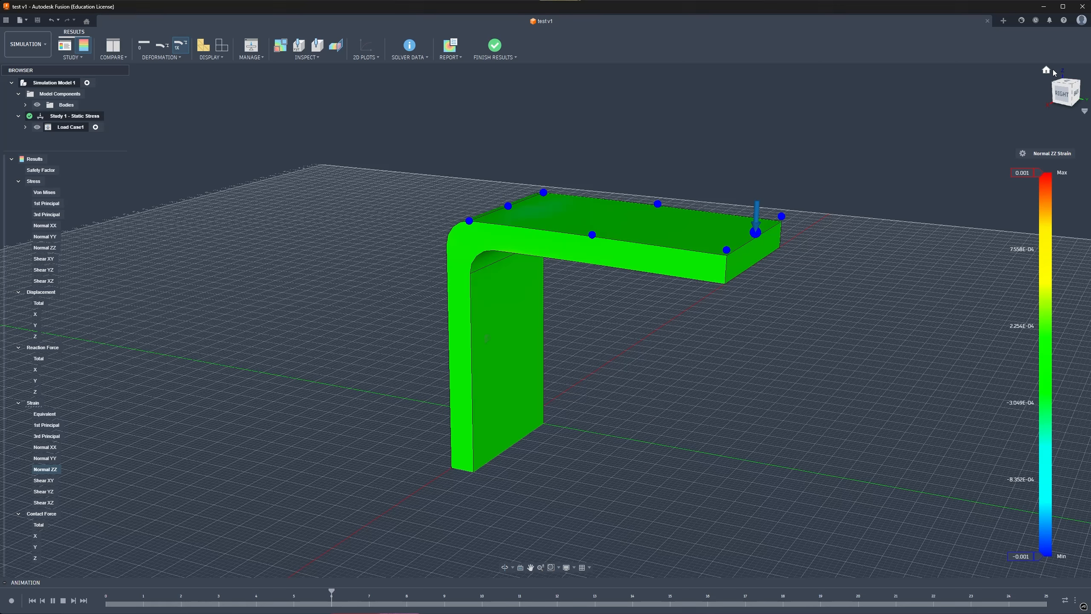
left_click(42, 170)
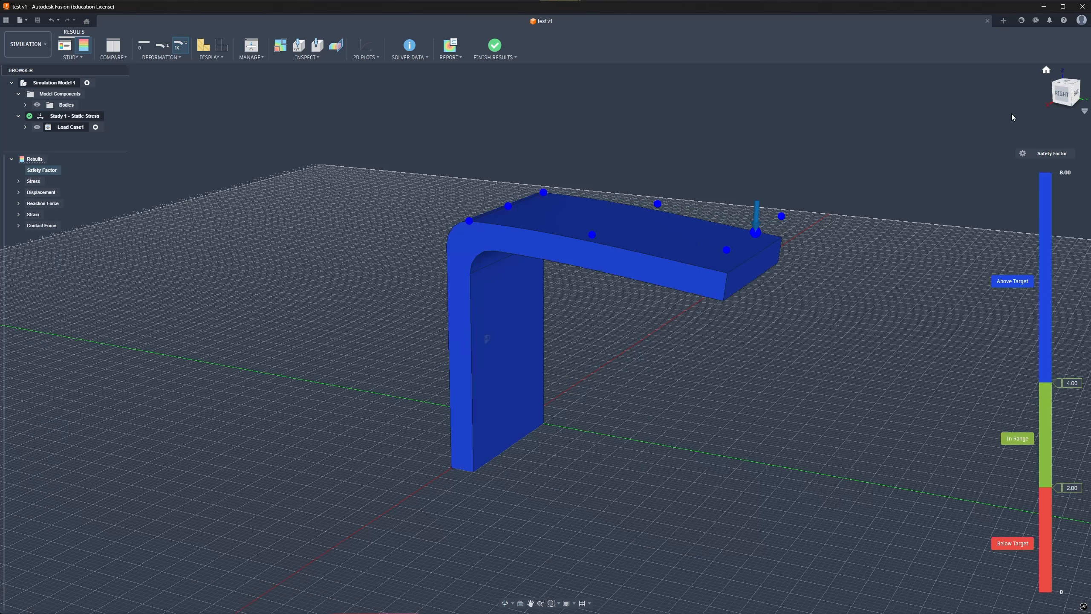
Step: Display the Von Mises stress in the Right view and play its deformation animation, examining the loaded arm up close
left_click(1062, 94)
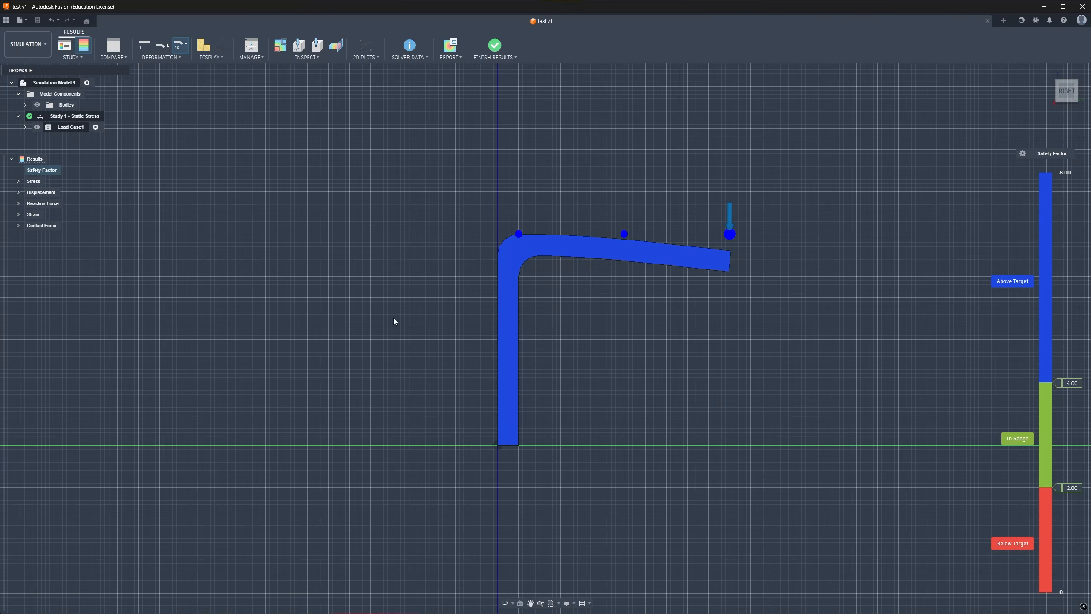
left_click(19, 181)
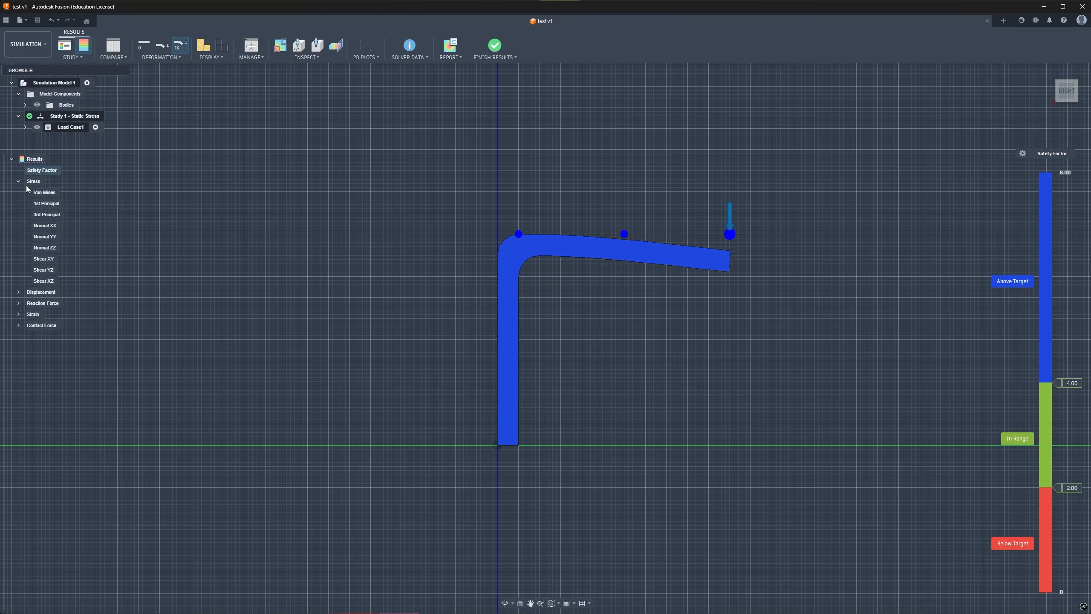
left_click(36, 192)
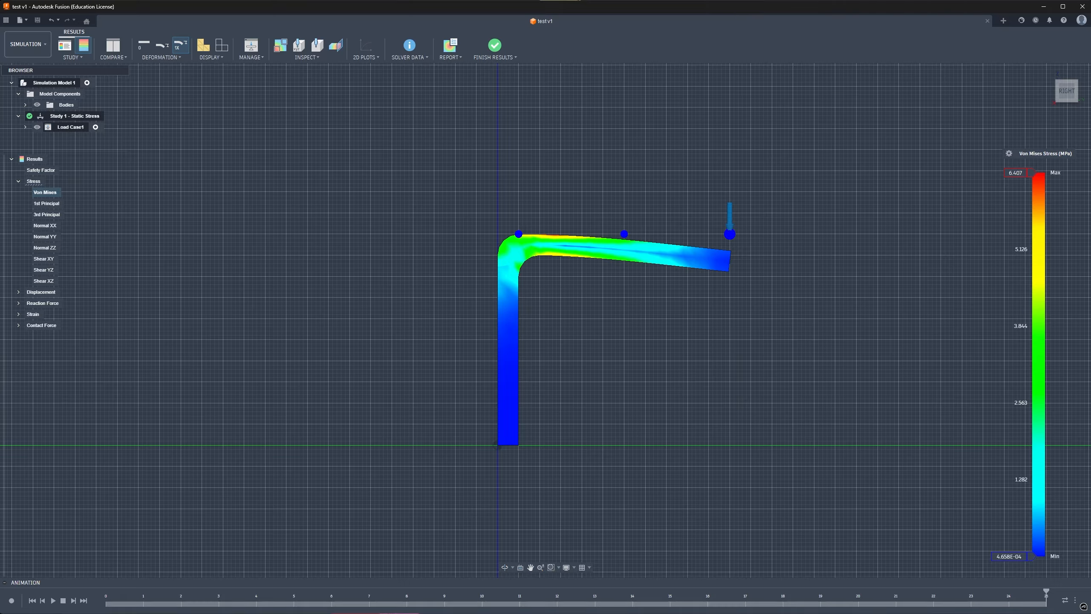
left_click(1077, 600)
left_click(54, 601)
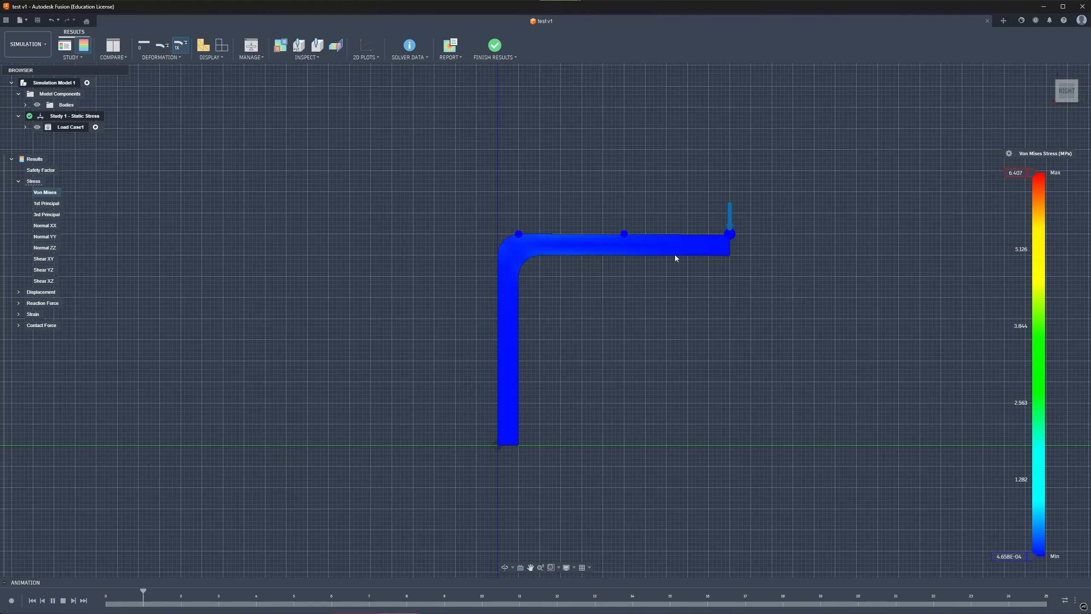
scroll(688, 265, "up", 5)
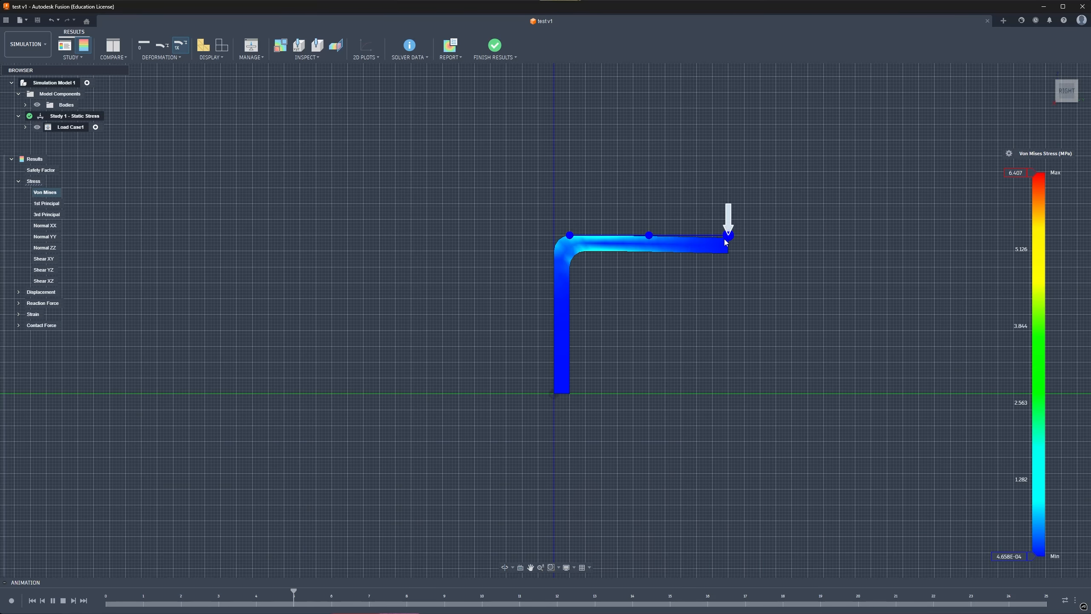
scroll(672, 262, "up", 1)
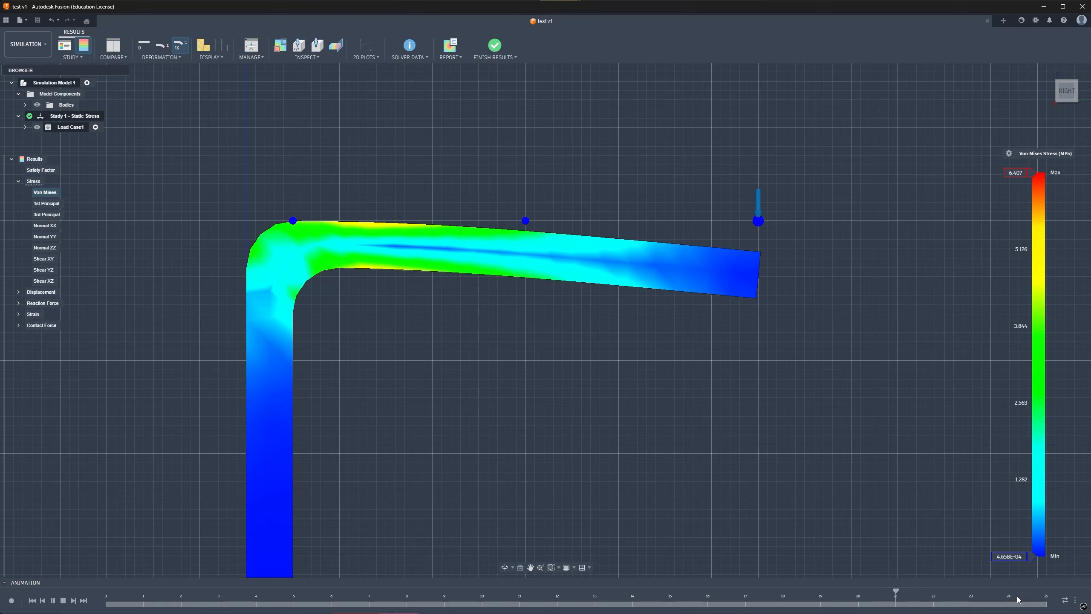
Step: Set the animation speed to 2x and switch the animated result to Total displacement
left_click(1077, 600)
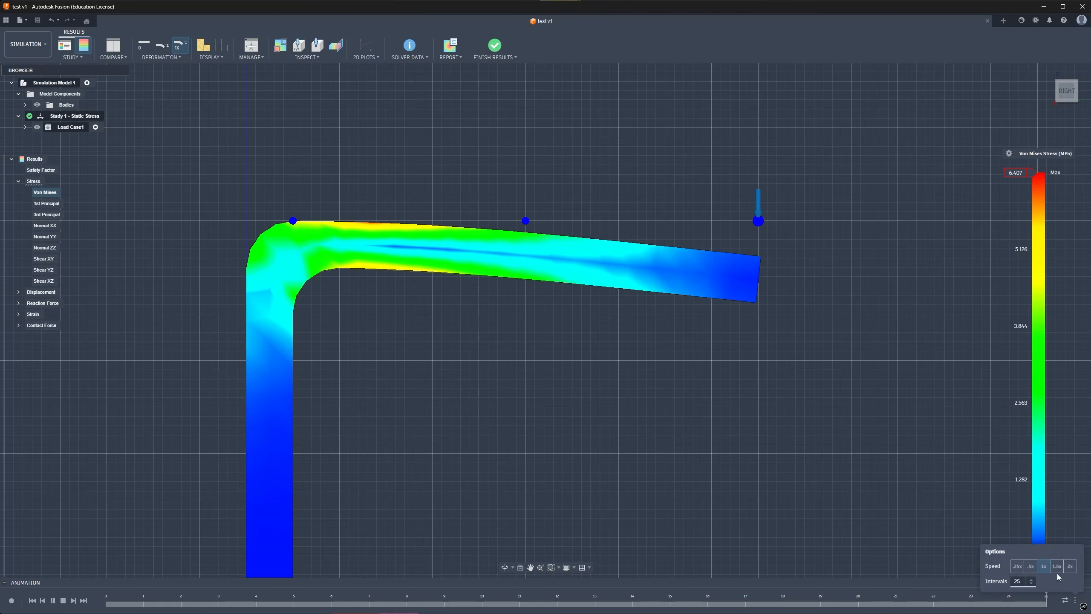
left_click(1070, 567)
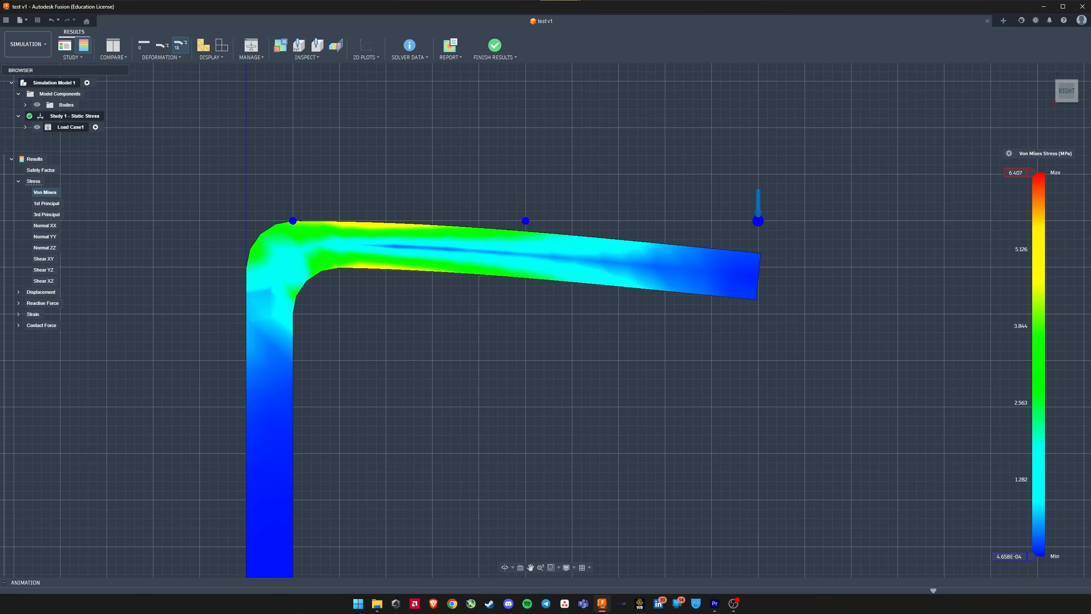
left_click(19, 293)
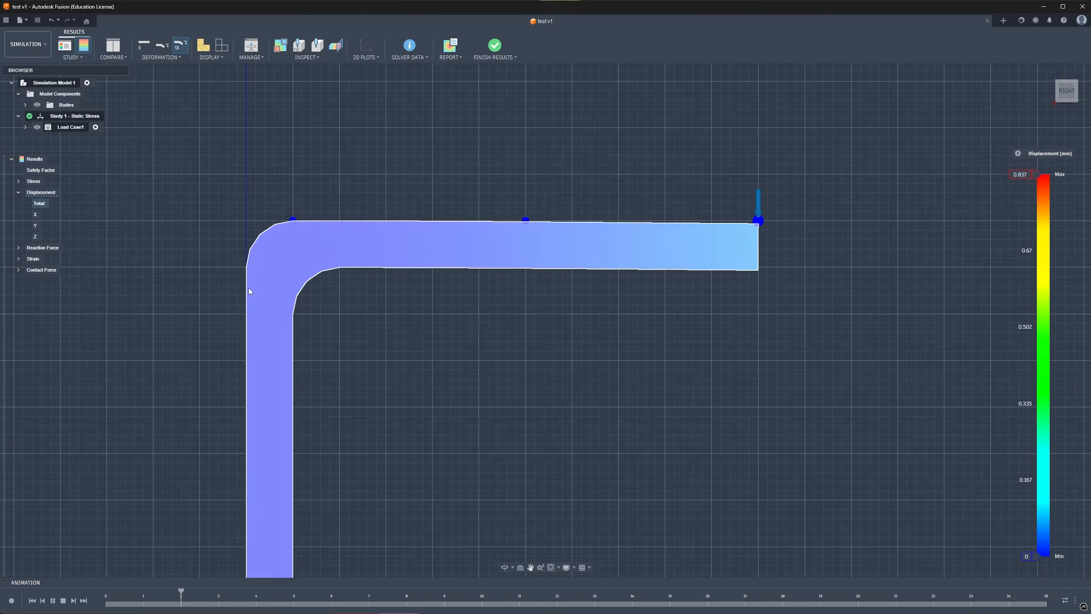